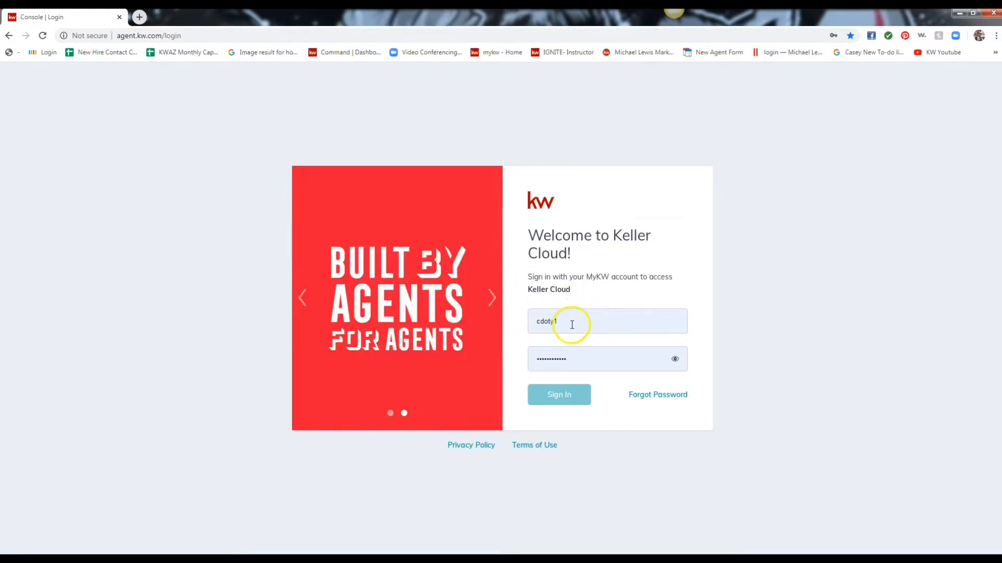
Sign in to the Keller Cloud account from the agent.kw.com login page.
{"action": "left_click", "coordinate": [559, 397]}
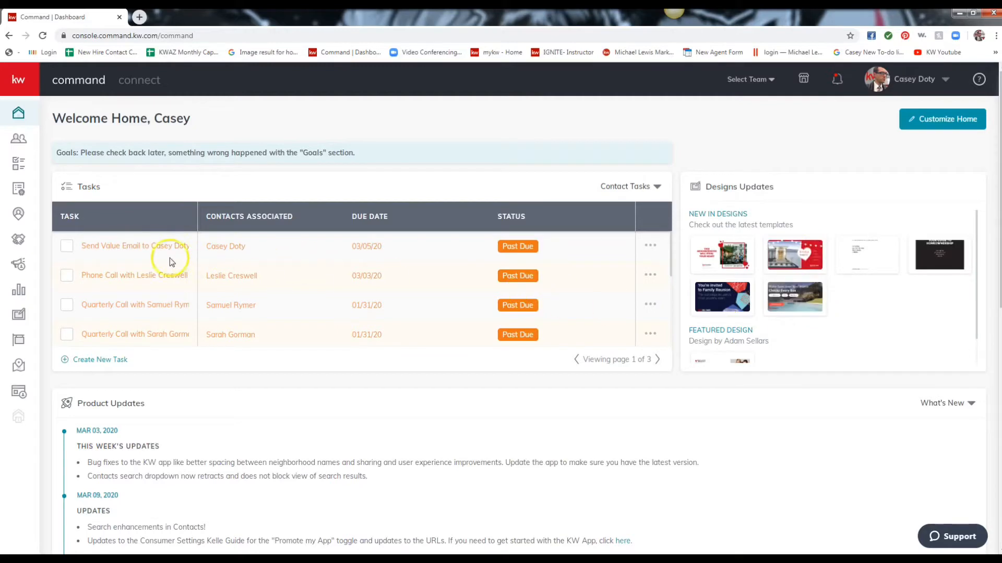
From the Designs page, create a new Print design and continue to the template library.
{"action": "left_click", "coordinate": [18, 316]}
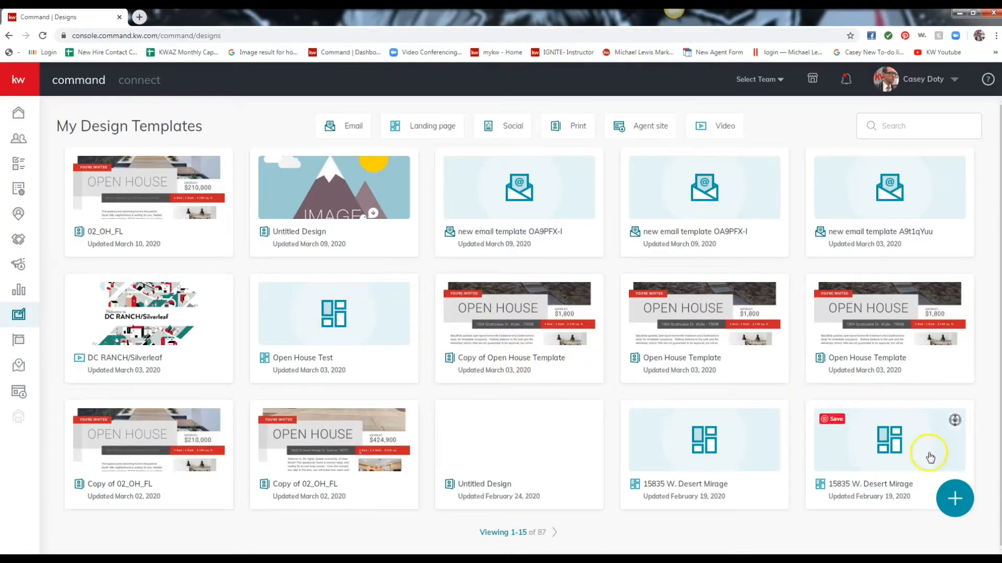
{"action": "left_click", "coordinate": [957, 499]}
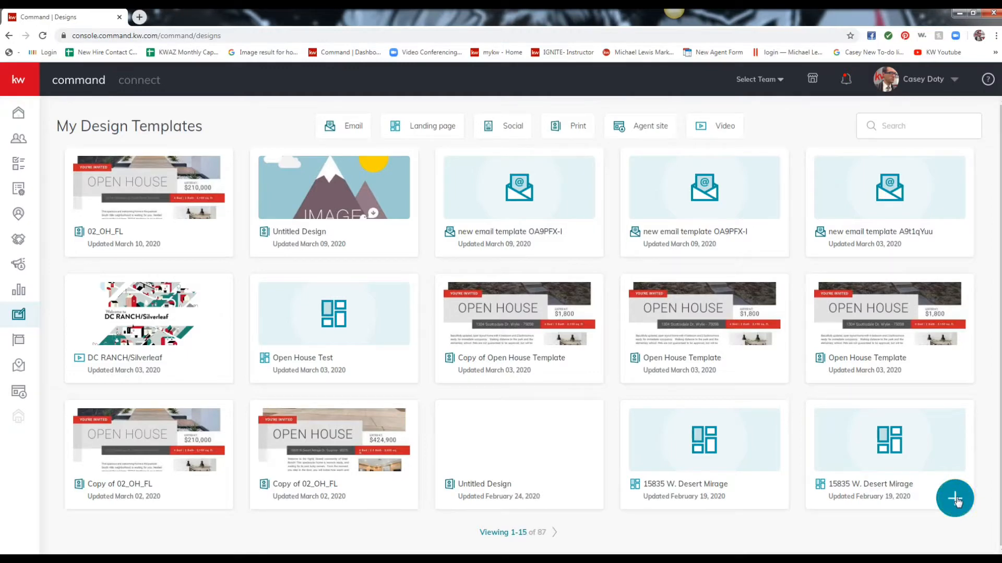
{"action": "left_click", "coordinate": [956, 500]}
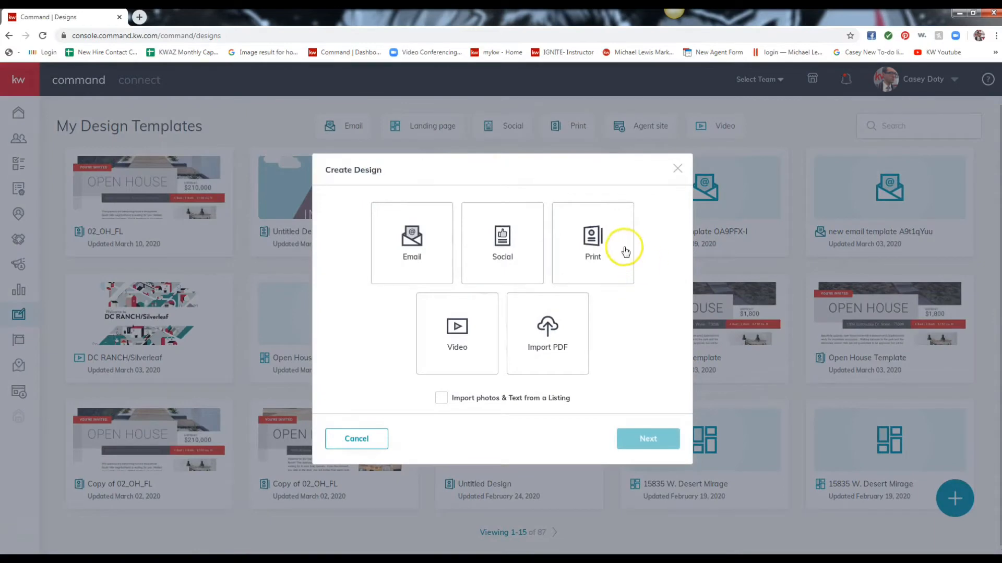
{"action": "left_click", "coordinate": [597, 245]}
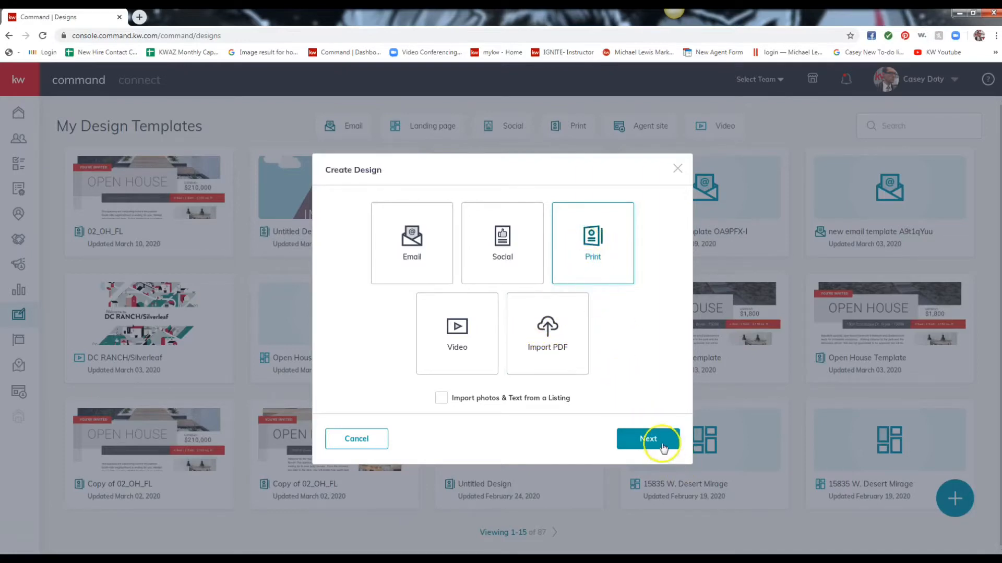
{"action": "left_click", "coordinate": [648, 438]}
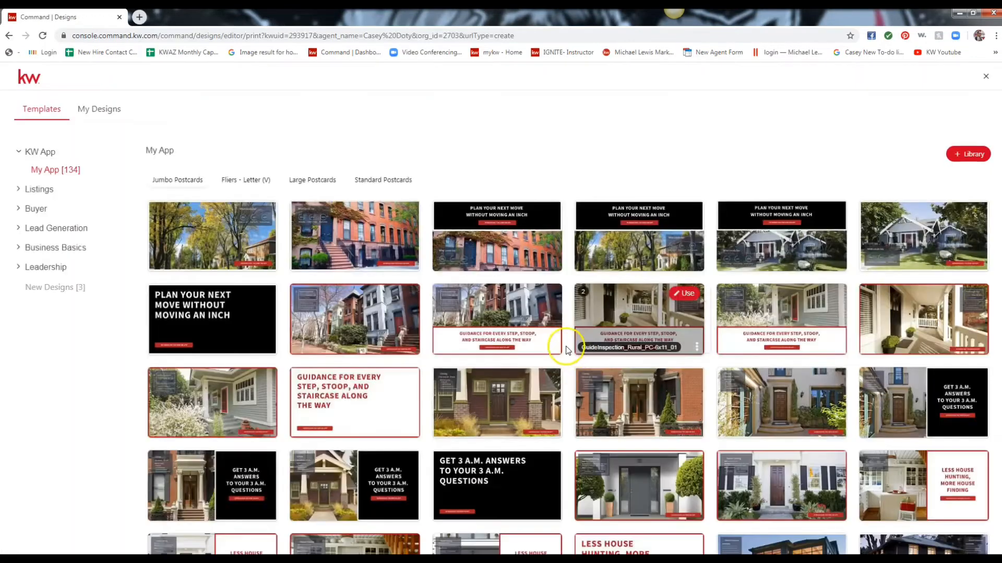
Use the 02_OH_FL template from Listings > Open House > Fliers - Letter.
{"action": "mouse_move", "coordinate": [378, 245]}
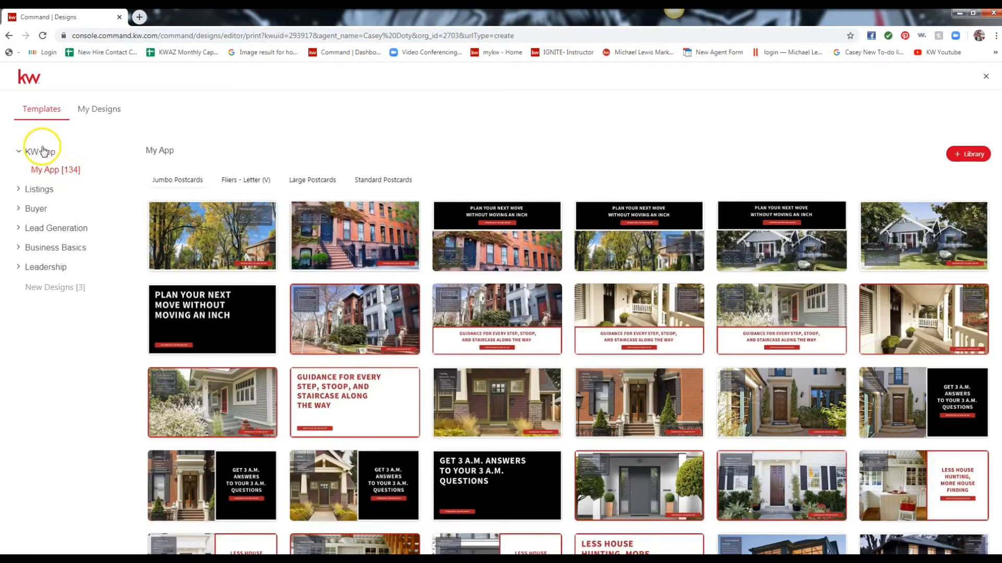
{"action": "left_click", "coordinate": [34, 191]}
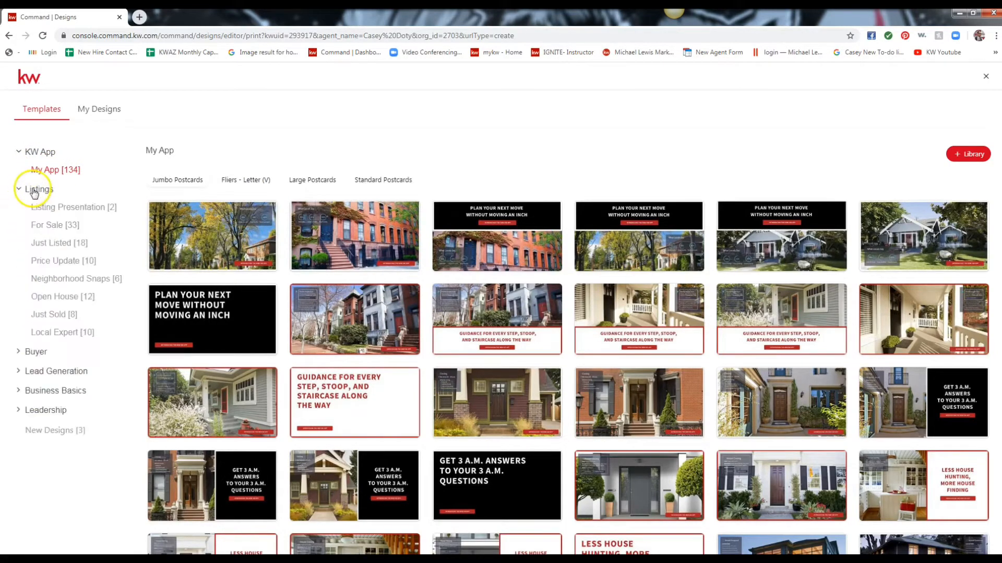
{"action": "left_click", "coordinate": [60, 297]}
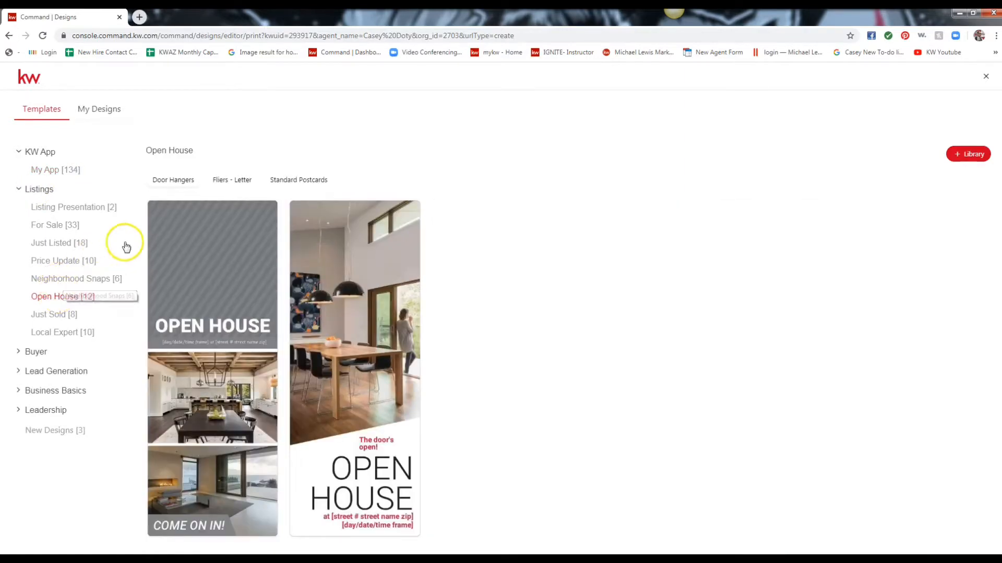
{"action": "mouse_move", "coordinate": [200, 315]}
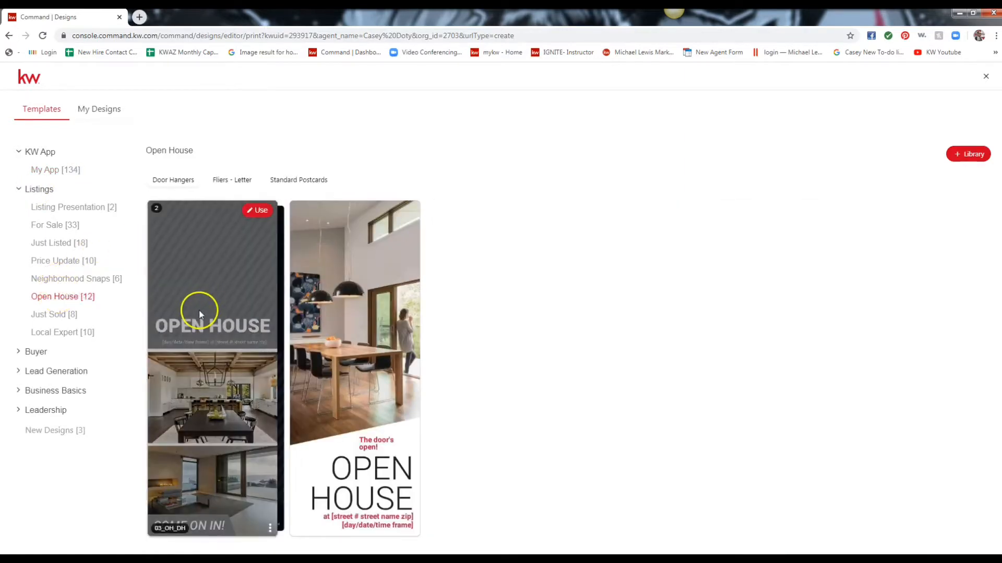
{"action": "left_click", "coordinate": [232, 181]}
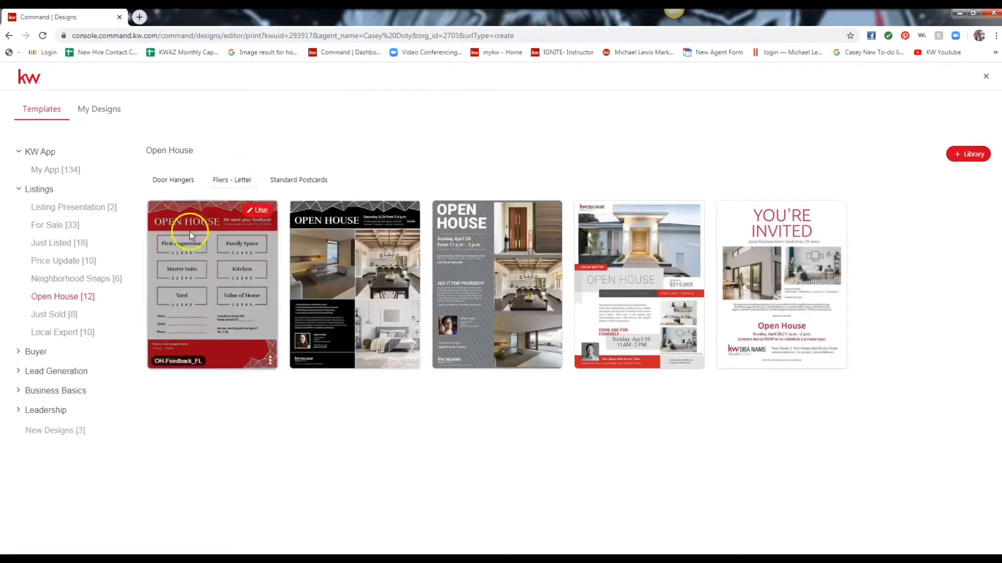
{"action": "mouse_move", "coordinate": [725, 284]}
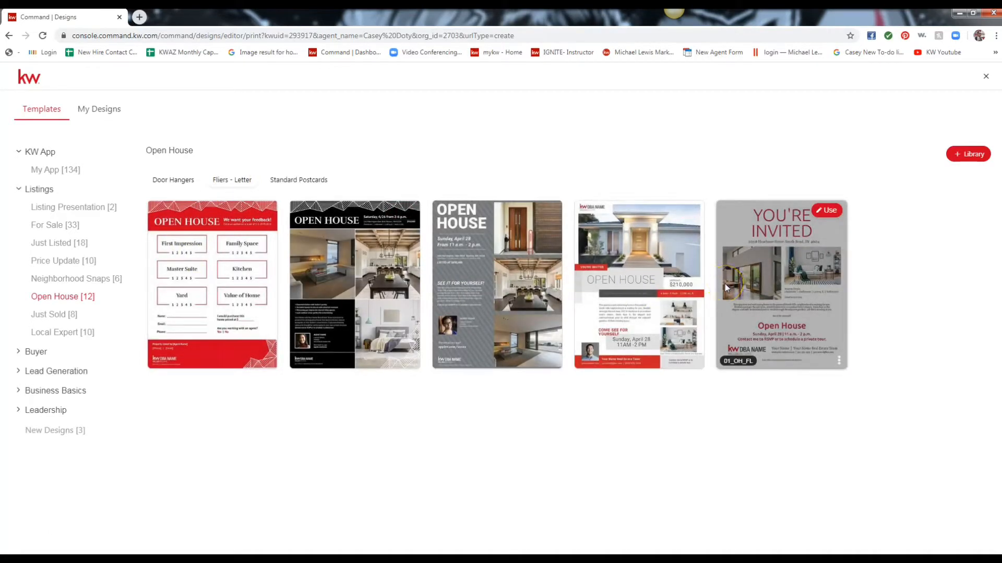
{"action": "mouse_move", "coordinate": [641, 292]}
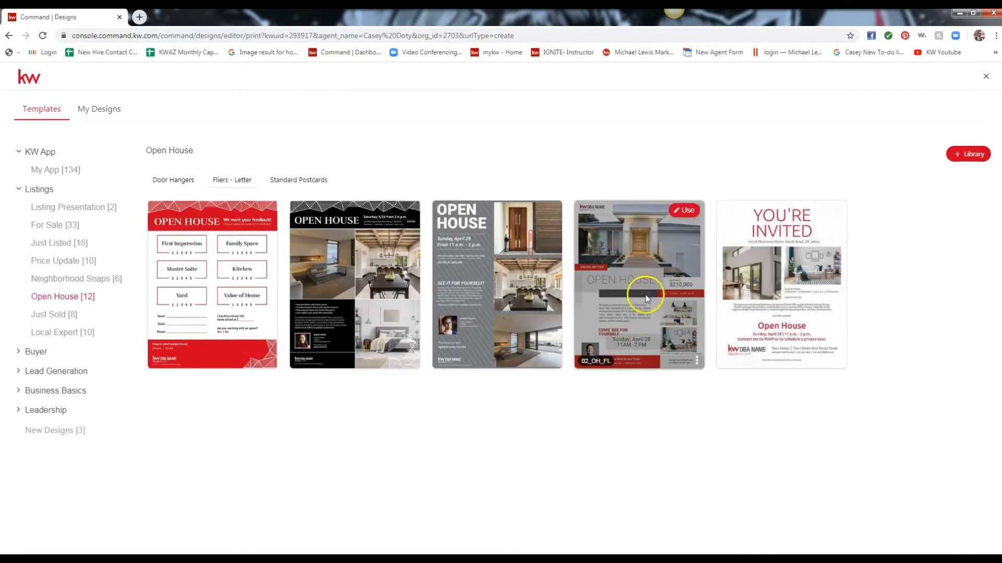
{"action": "left_click", "coordinate": [687, 213]}
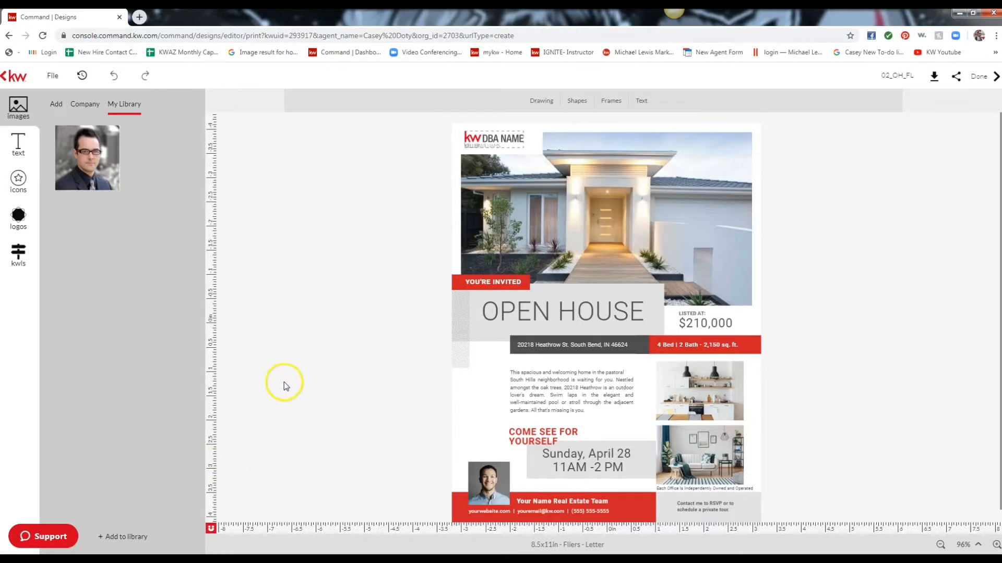
Open Add to library and view the Logos tab with the KWAZ TV and Keller Williams Arizona Realty logos.
{"action": "left_click", "coordinate": [123, 539]}
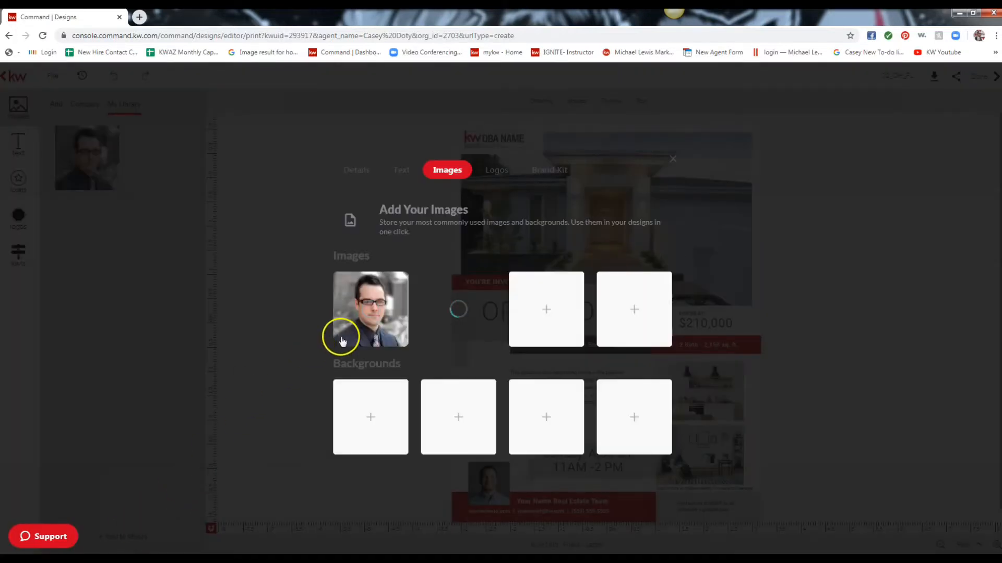
{"action": "left_click", "coordinate": [502, 177]}
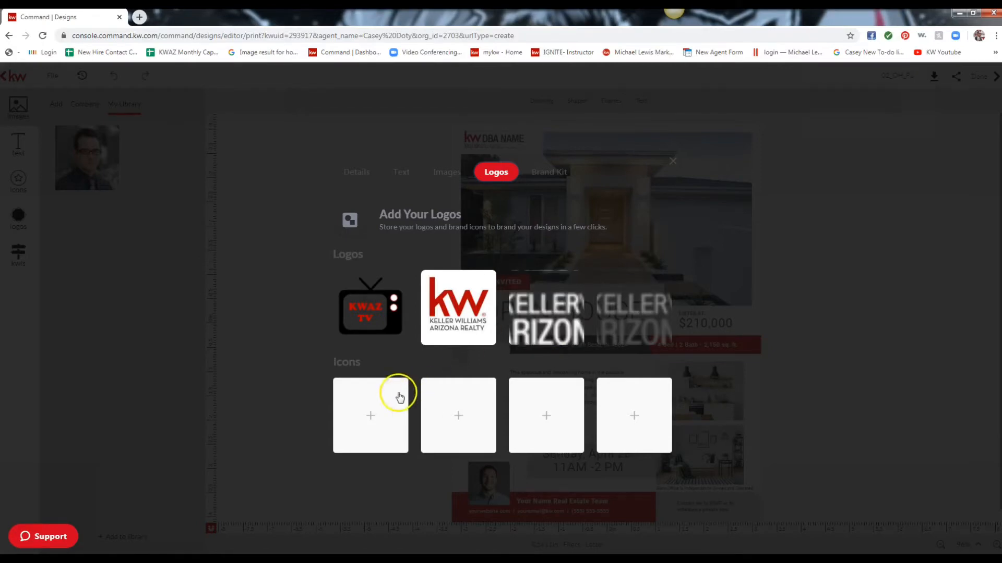
Upload Equal Housing Black from the Realtor & Trademark logos folder as the first icon.
{"action": "left_click", "coordinate": [369, 417]}
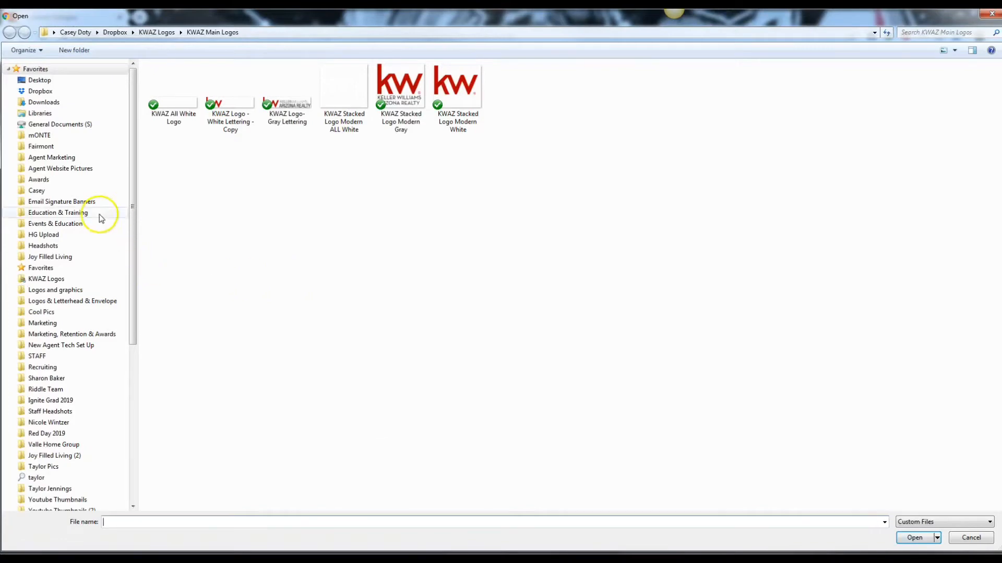
{"action": "left_click", "coordinate": [75, 289]}
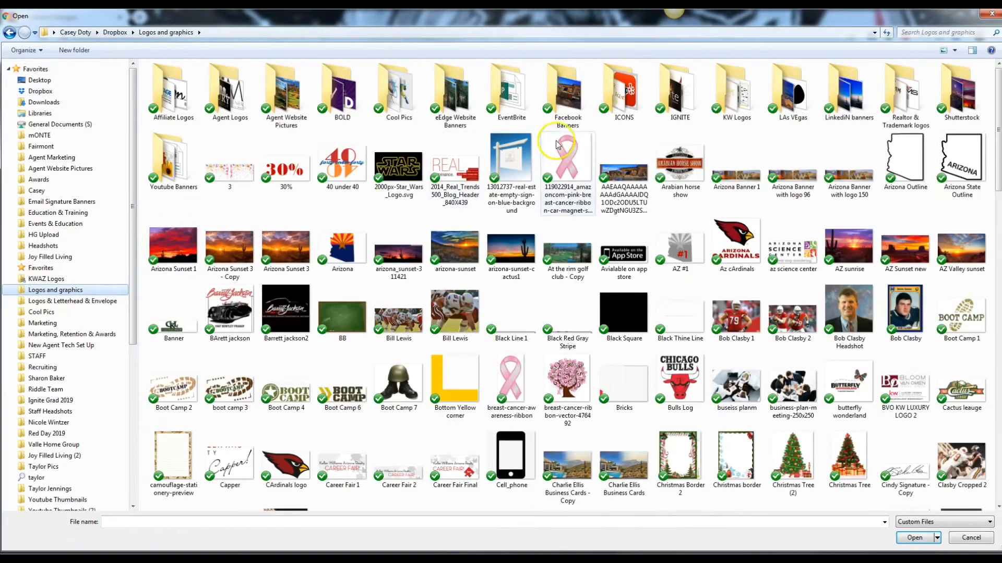
{"action": "double_click", "coordinate": [623, 103]}
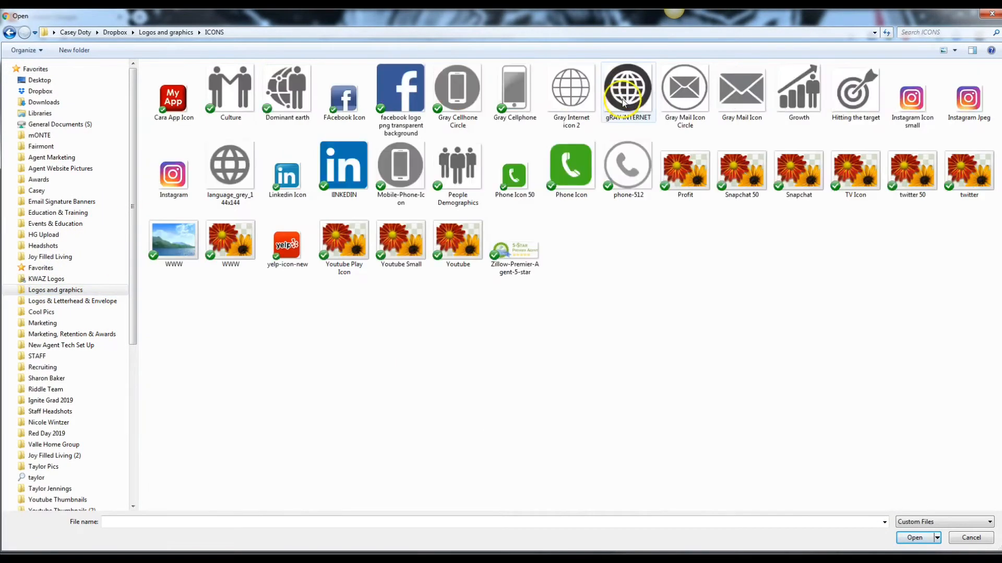
{"action": "left_click", "coordinate": [10, 34]}
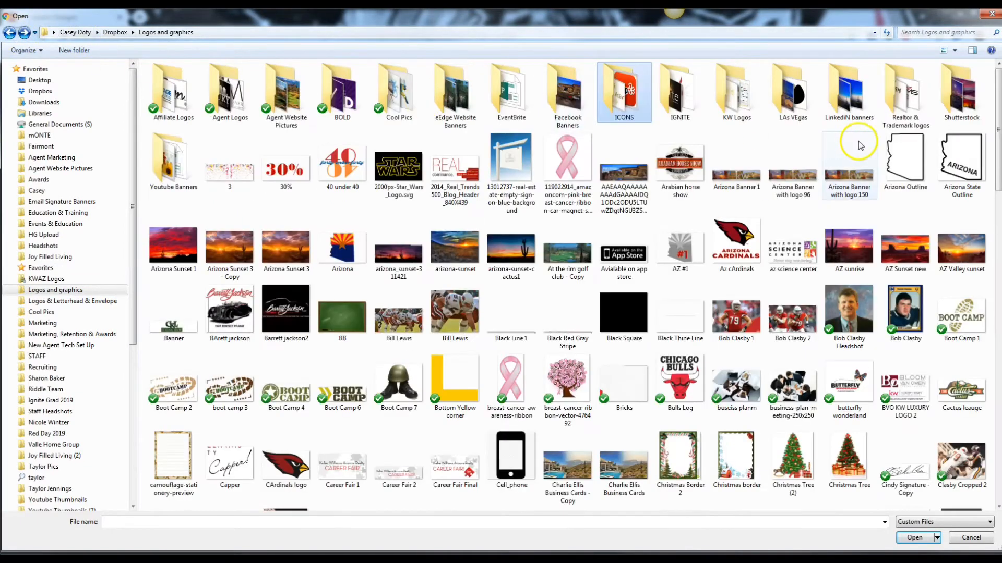
{"action": "double_click", "coordinate": [909, 102]}
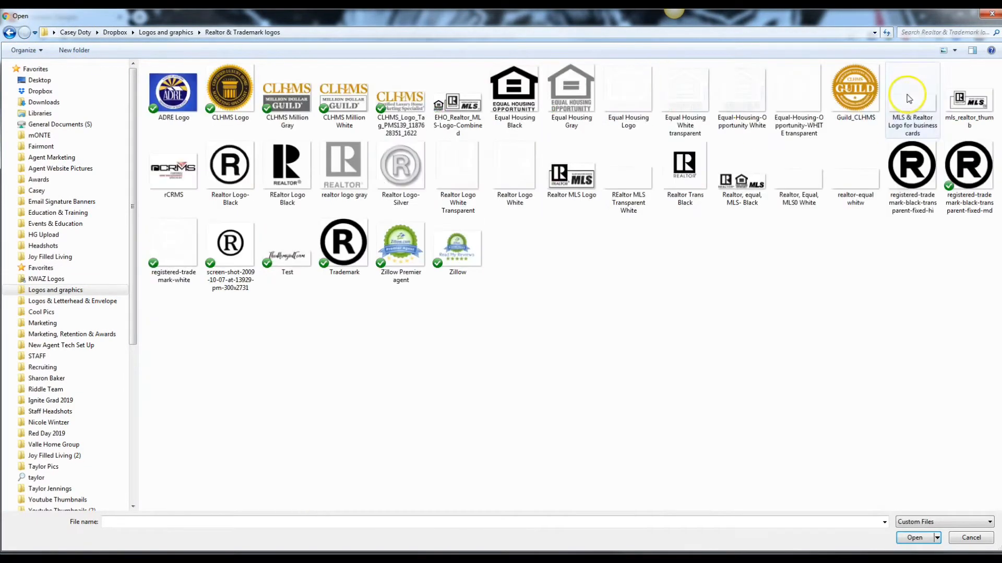
{"action": "left_click", "coordinate": [514, 94]}
{"action": "left_click", "coordinate": [916, 538]}
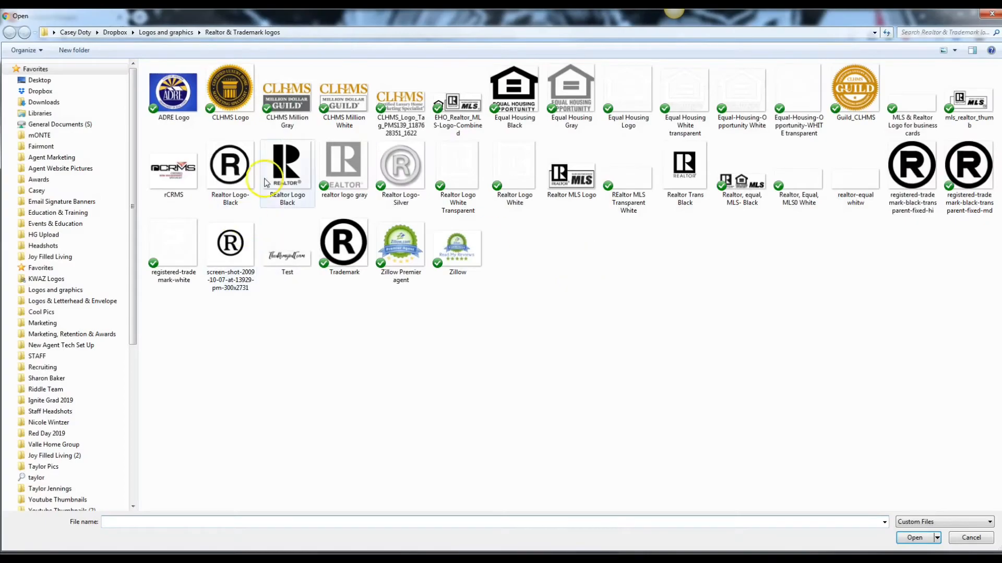
Add Realtor Trans Black, Equal Housing Logo and Realtor Logo White Transparent as the remaining icons, then close the library.
{"action": "double_click", "coordinate": [684, 166]}
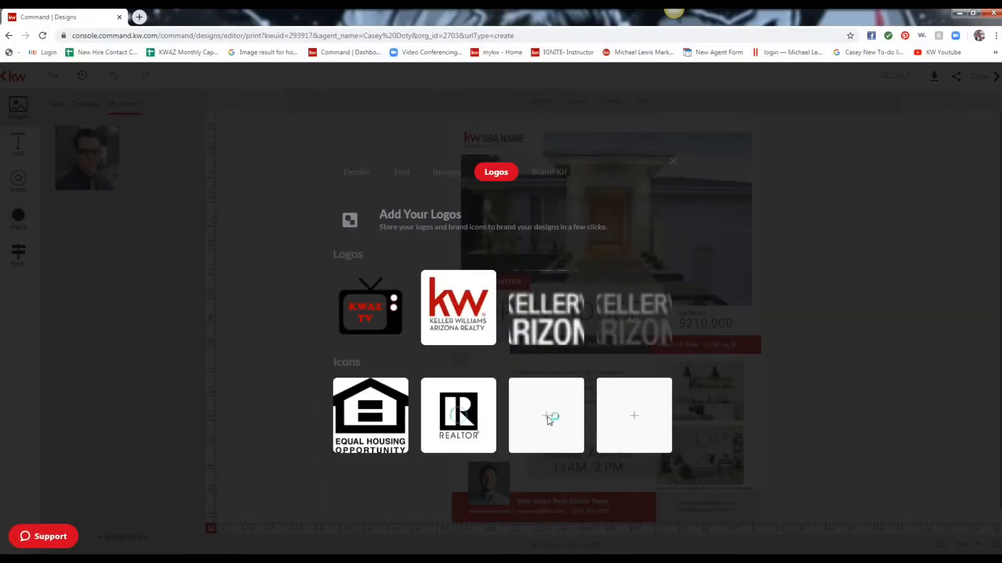
{"action": "left_click", "coordinate": [546, 415]}
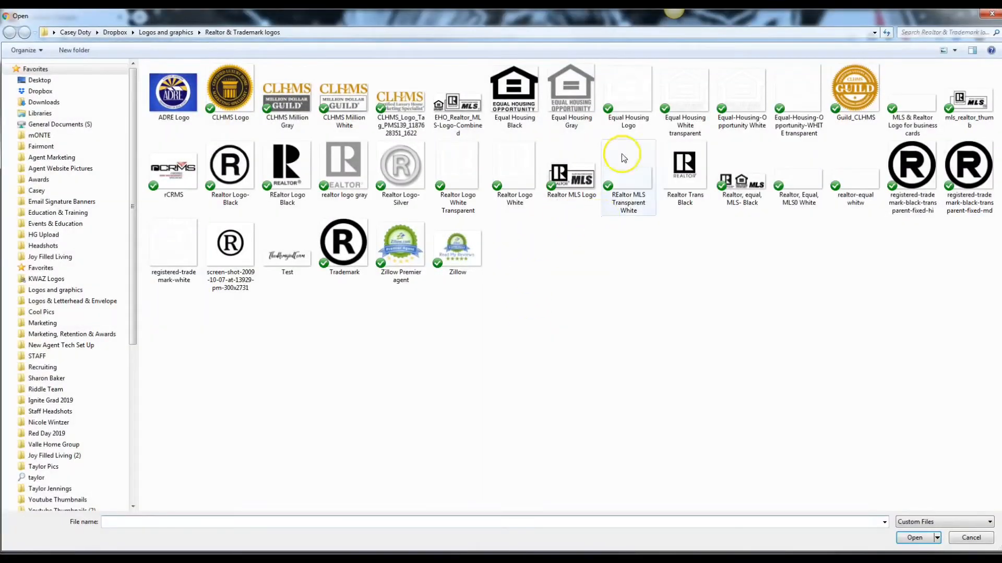
{"action": "double_click", "coordinate": [624, 86]}
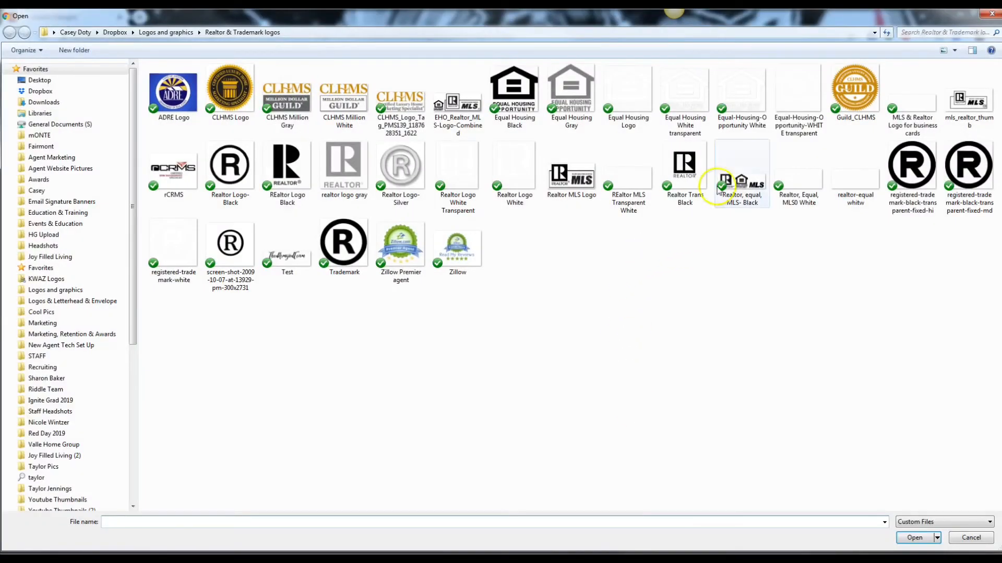
{"action": "left_click", "coordinate": [701, 161]}
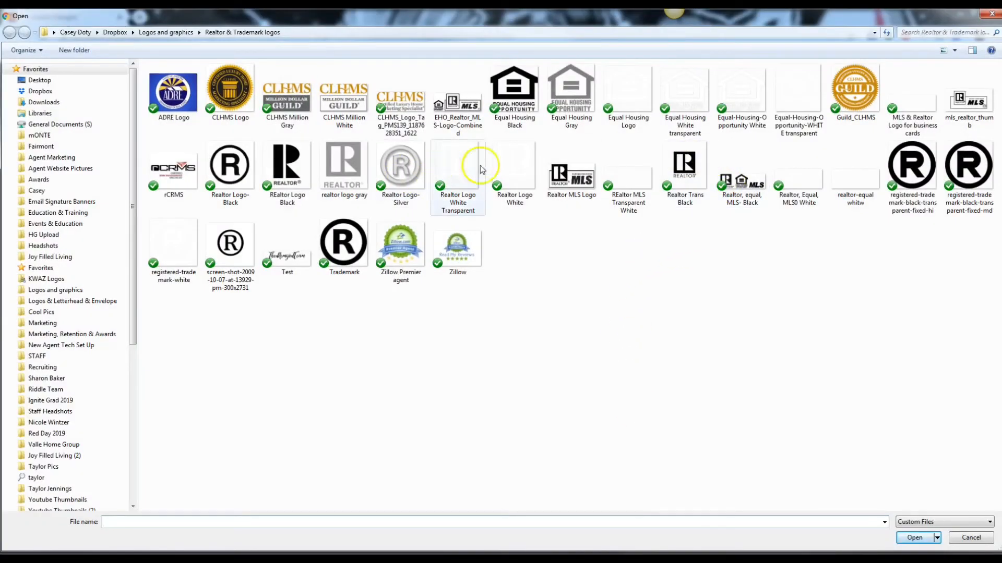
{"action": "double_click", "coordinate": [478, 185]}
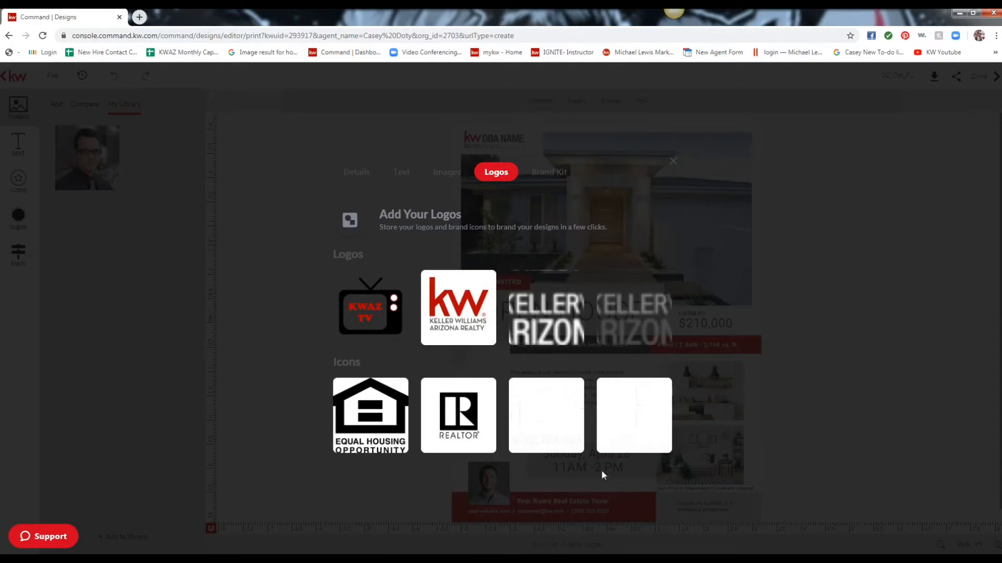
{"action": "mouse_move", "coordinate": [513, 444]}
{"action": "left_click", "coordinate": [673, 160]}
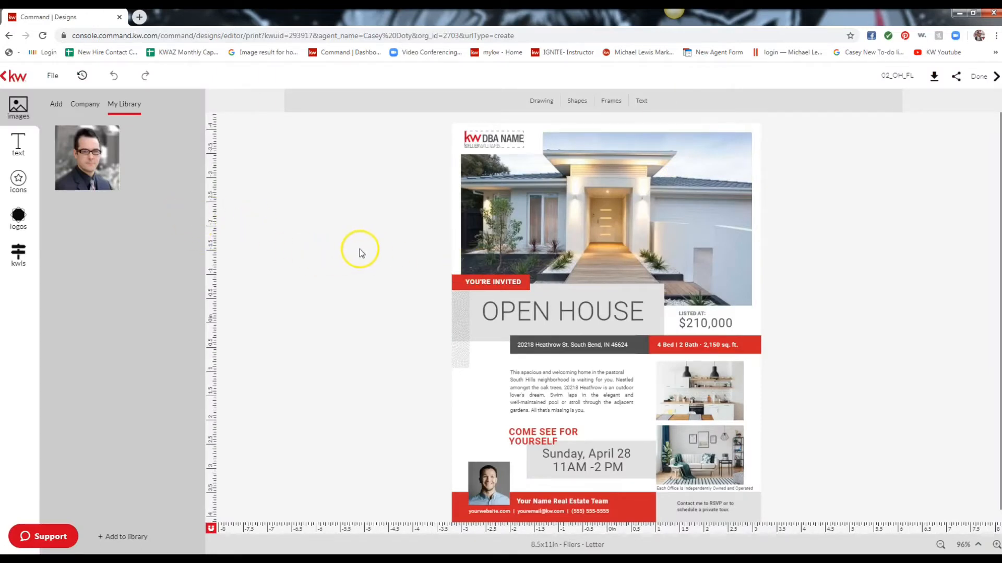
Replace the DBA NAME logo with the KW Arizona Realty logo, move it up, and select the main house photo.
{"action": "left_click", "coordinate": [499, 145]}
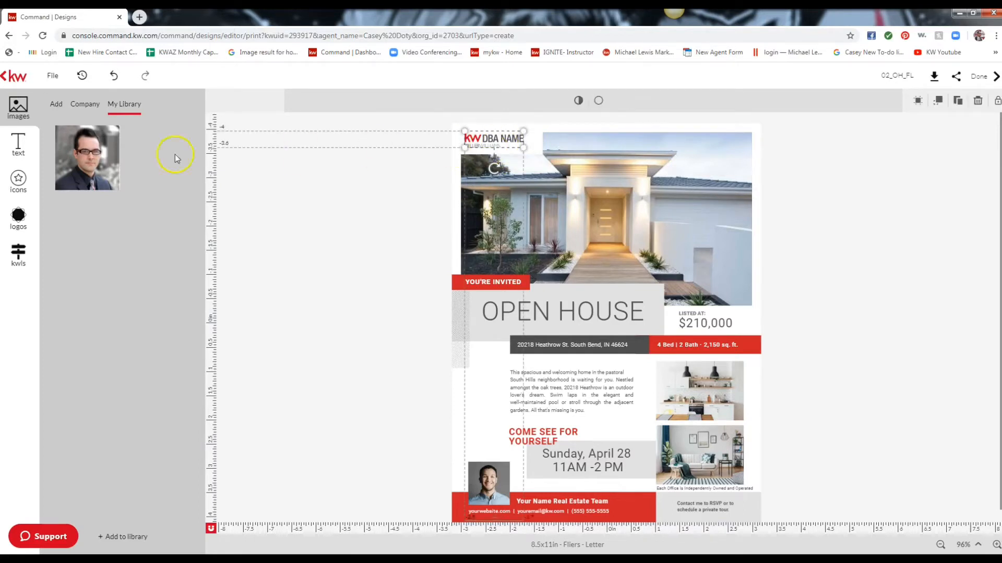
{"action": "left_click", "coordinate": [19, 219]}
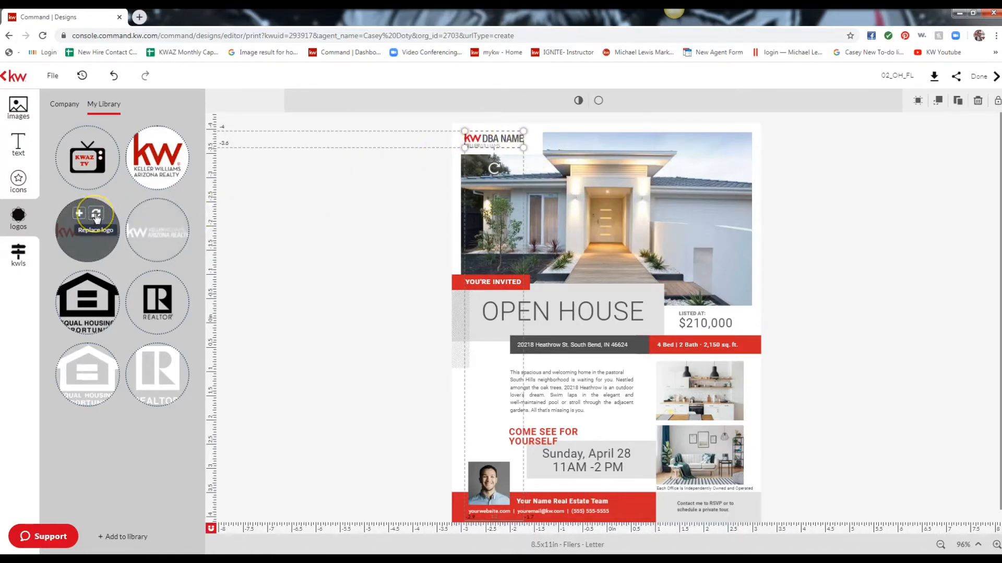
{"action": "left_click", "coordinate": [95, 215]}
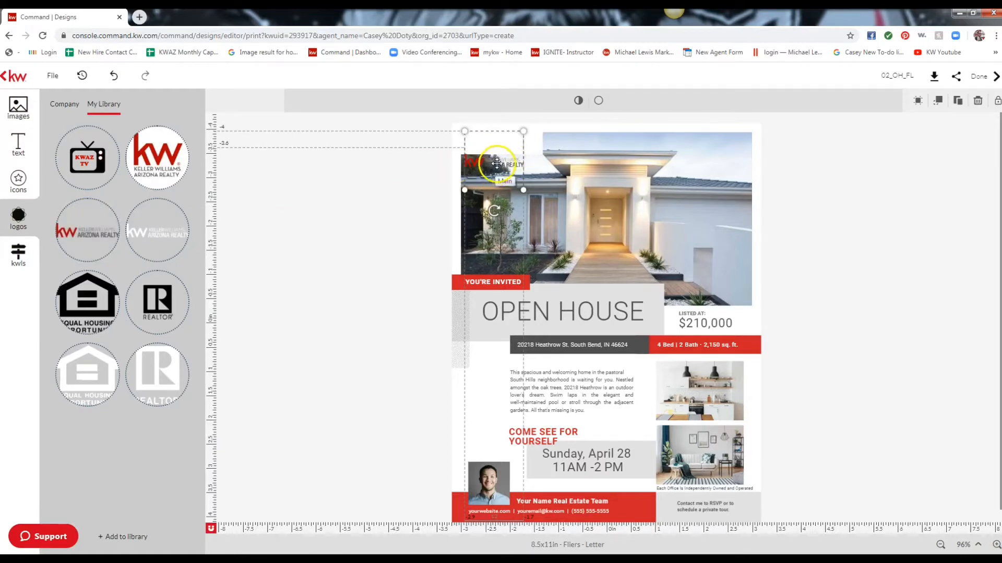
{"action": "left_click_drag", "start_coordinate": [497, 163], "coordinate": [514, 149]}
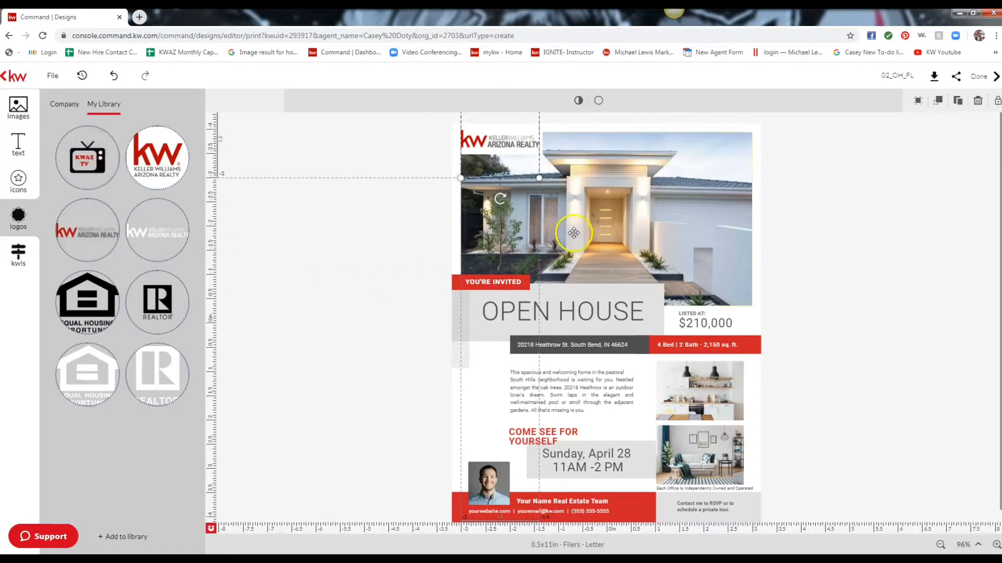
{"action": "left_click", "coordinate": [615, 223]}
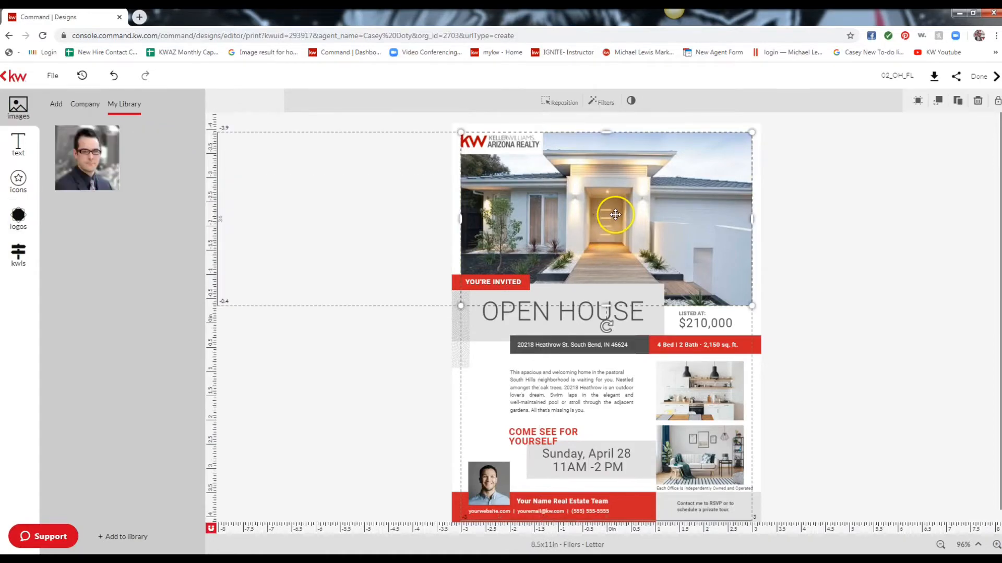
Search the KW listings for 'Scottsdale' and browse through the results.
{"action": "left_click", "coordinate": [19, 255]}
{"action": "left_click", "coordinate": [95, 132]}
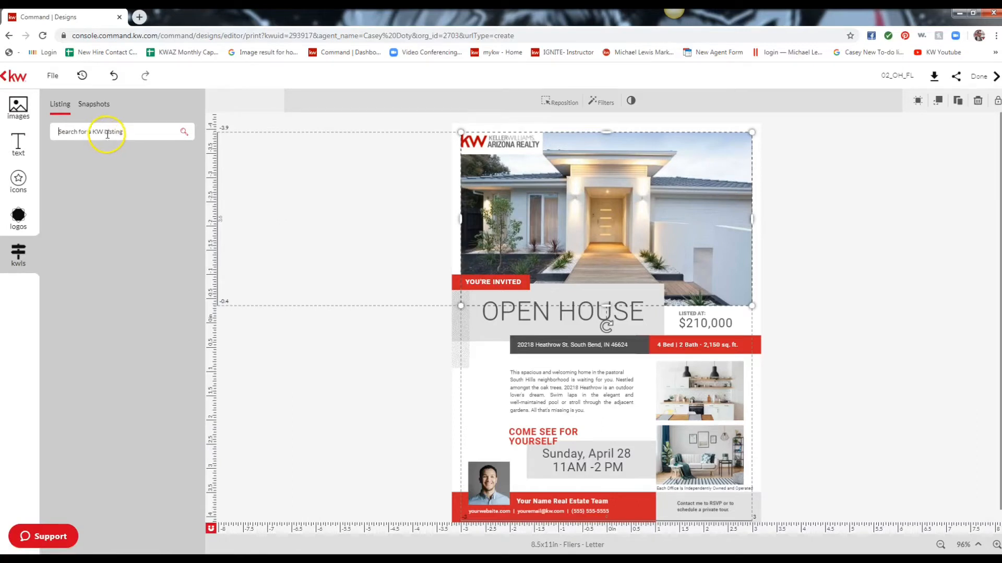
{"action": "left_click", "coordinate": [107, 134]}
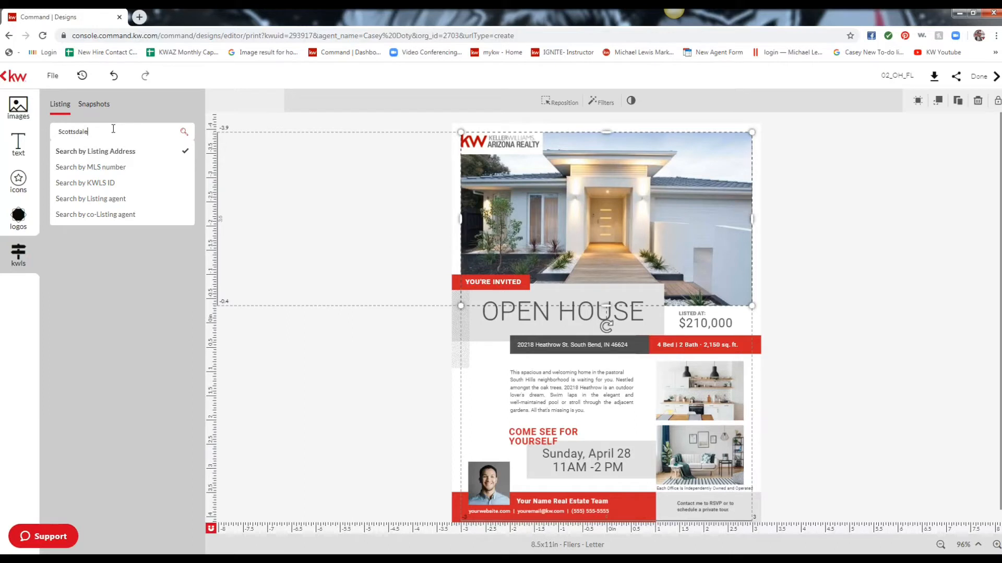
{"action": "key", "text": "Return"}
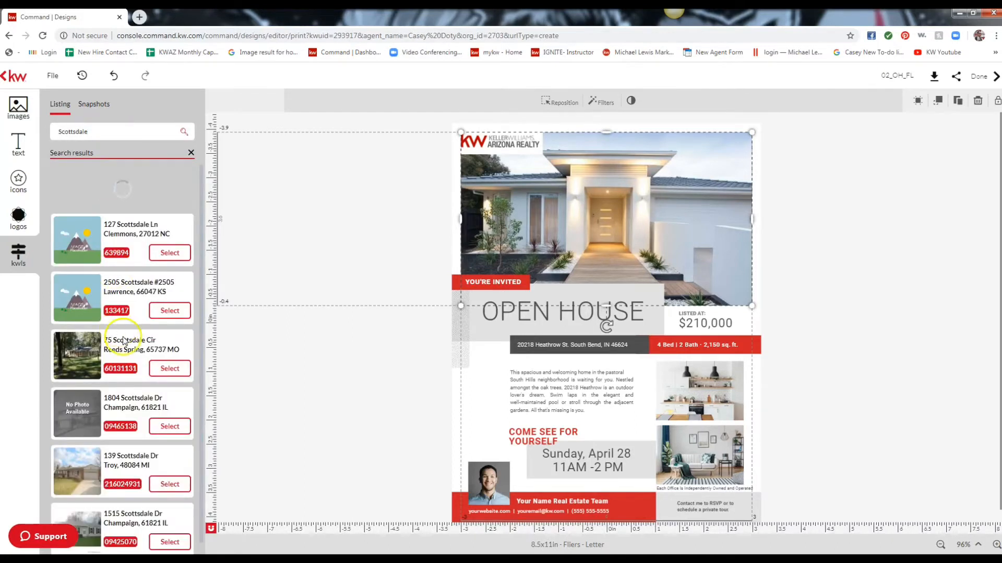
{"action": "scroll", "coordinate": [124, 340], "scroll_direction": "down", "scroll_amount": 3}
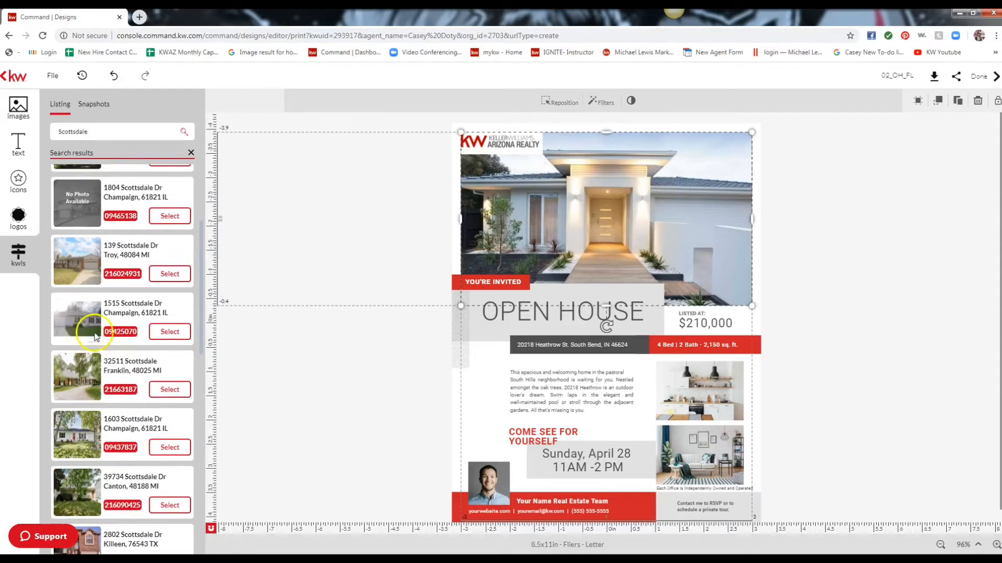
{"action": "scroll", "coordinate": [96, 336], "scroll_direction": "down", "scroll_amount": 3}
{"action": "scroll", "coordinate": [97, 336], "scroll_direction": "down", "scroll_amount": 10}
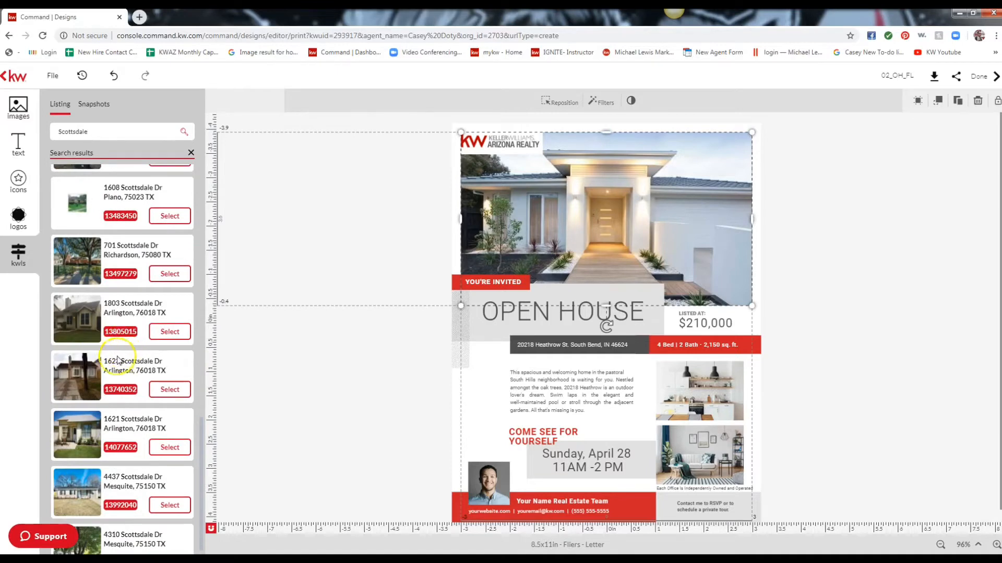
{"action": "scroll", "coordinate": [119, 349], "scroll_direction": "down", "scroll_amount": 1}
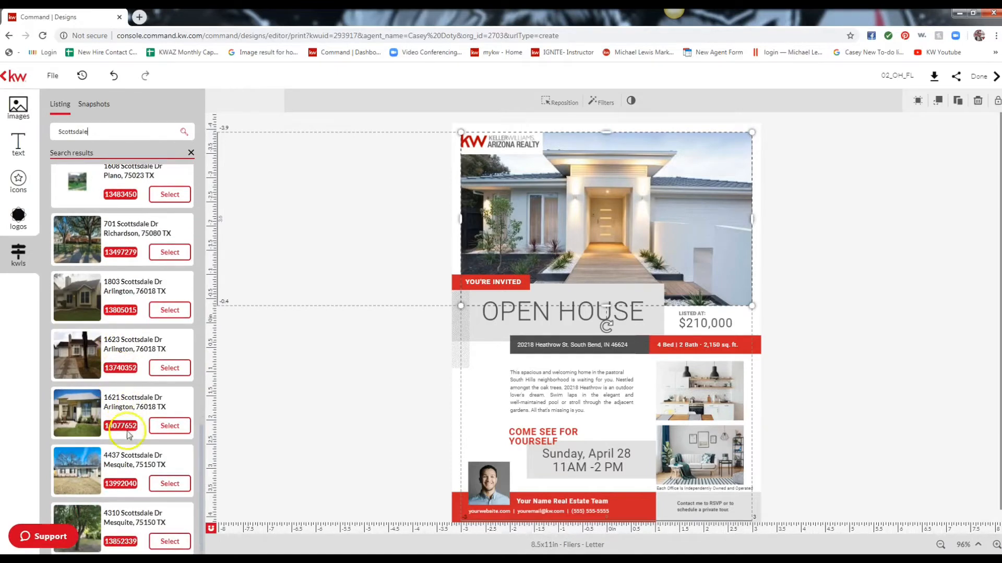
{"action": "scroll", "coordinate": [131, 412], "scroll_direction": "down", "scroll_amount": 10}
{"action": "scroll", "coordinate": [134, 418], "scroll_direction": "down", "scroll_amount": 3}
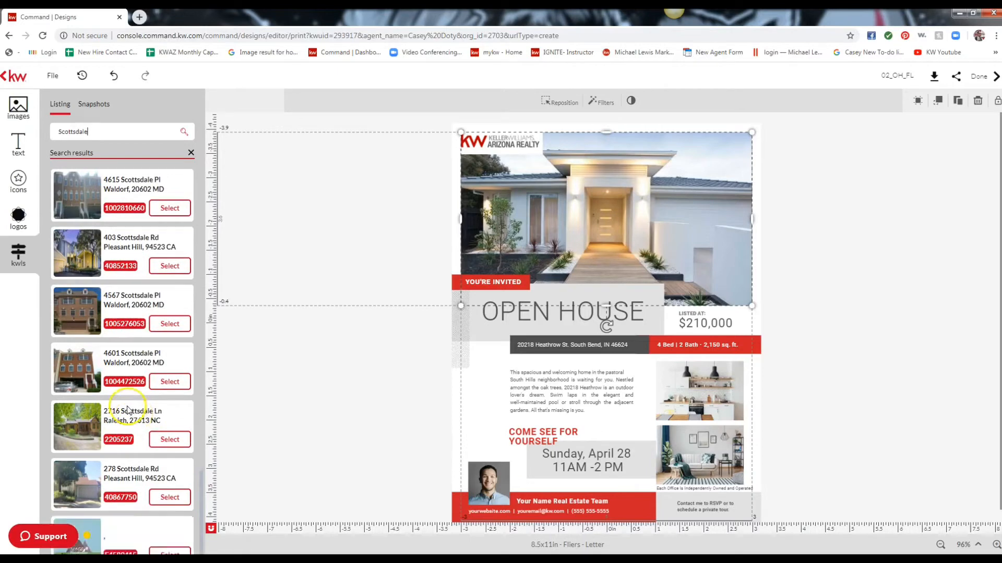
{"action": "scroll", "coordinate": [128, 411], "scroll_direction": "down", "scroll_amount": 8}
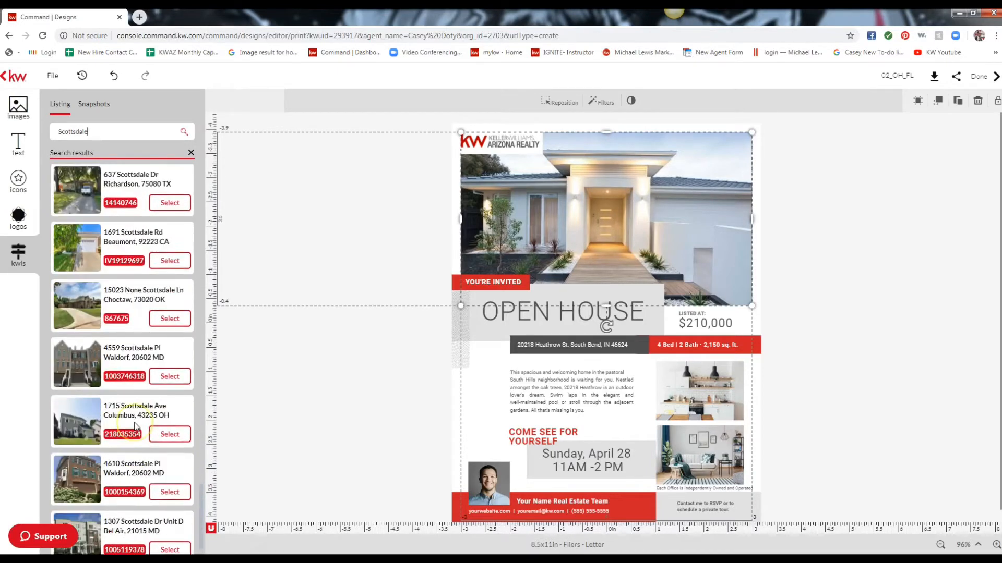
{"action": "scroll", "coordinate": [135, 426], "scroll_direction": "down", "scroll_amount": 3}
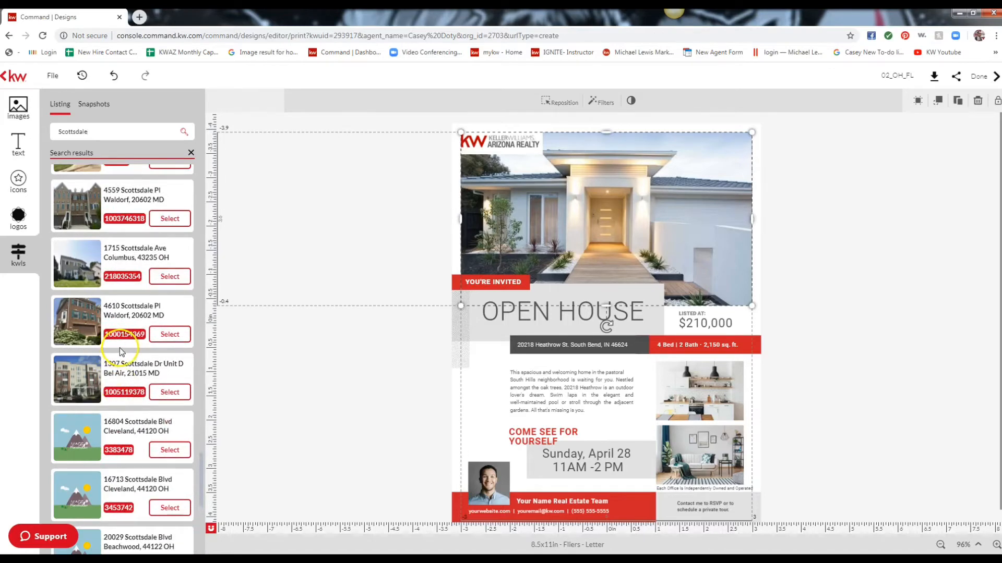
{"action": "scroll", "coordinate": [120, 347], "scroll_direction": "down", "scroll_amount": 4}
{"action": "scroll", "coordinate": [120, 357], "scroll_direction": "down", "scroll_amount": 2}
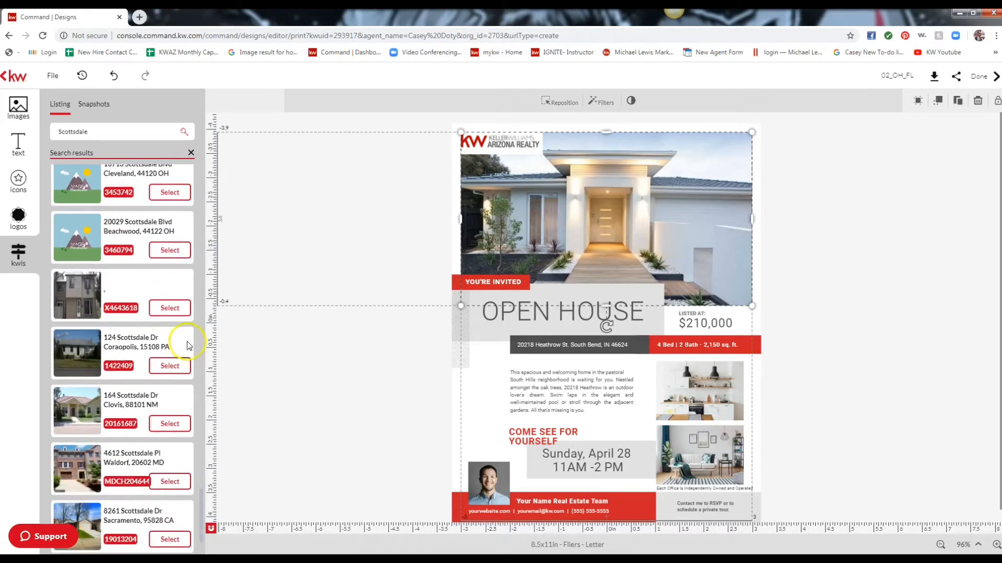
{"action": "scroll", "coordinate": [137, 364], "scroll_direction": "down", "scroll_amount": 1}
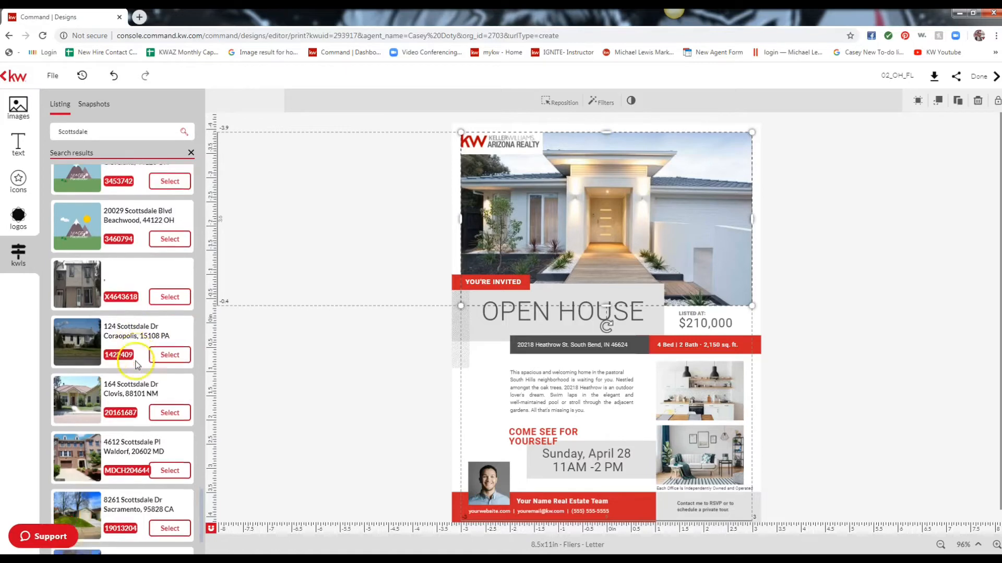
{"action": "scroll", "coordinate": [137, 365], "scroll_direction": "down", "scroll_amount": 1}
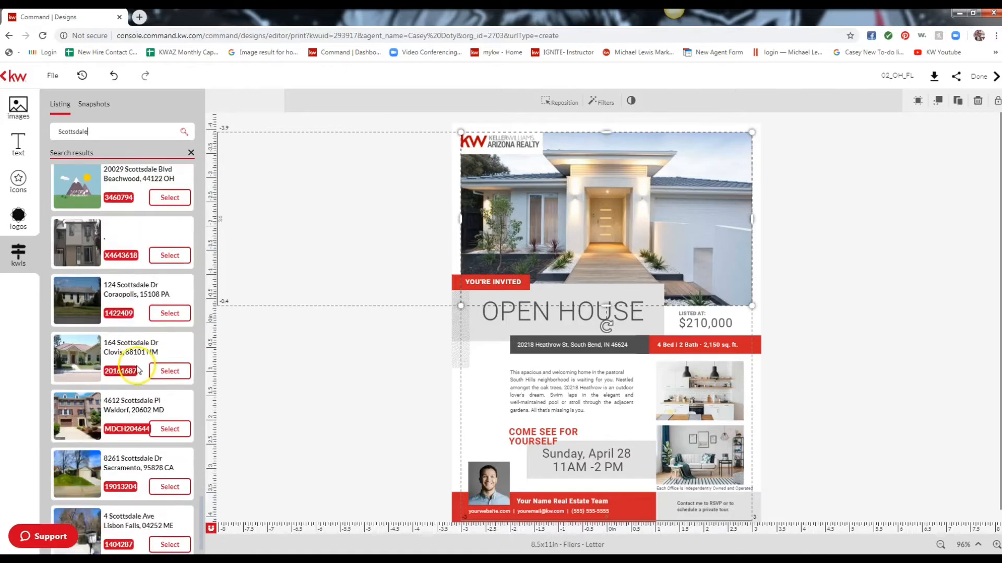
Open the Clovis Scottsdale Dr listing, return to results, then select the Arlington, TX one.
{"action": "left_click", "coordinate": [169, 371]}
{"action": "mouse_move", "coordinate": [95, 228]}
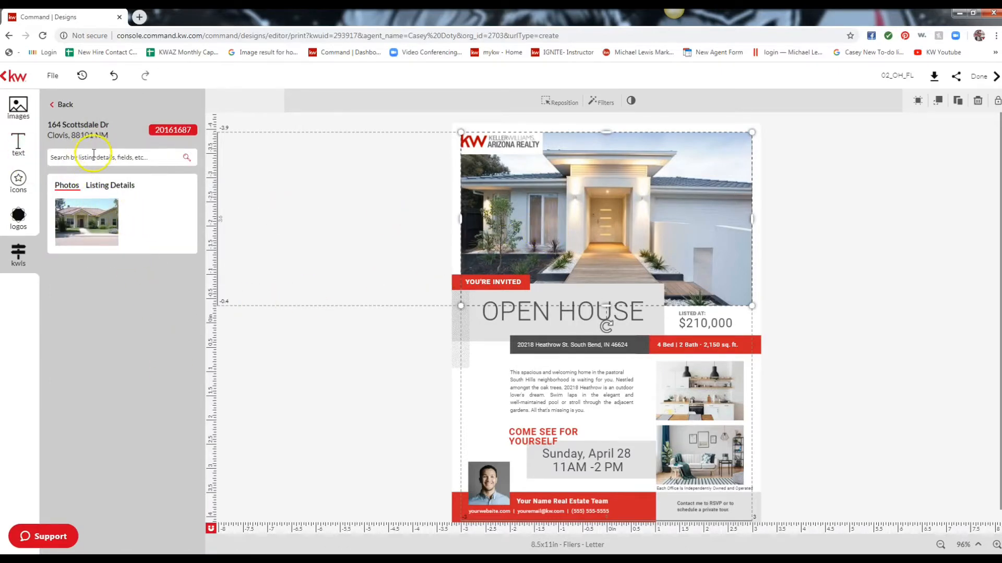
{"action": "left_click", "coordinate": [63, 106]}
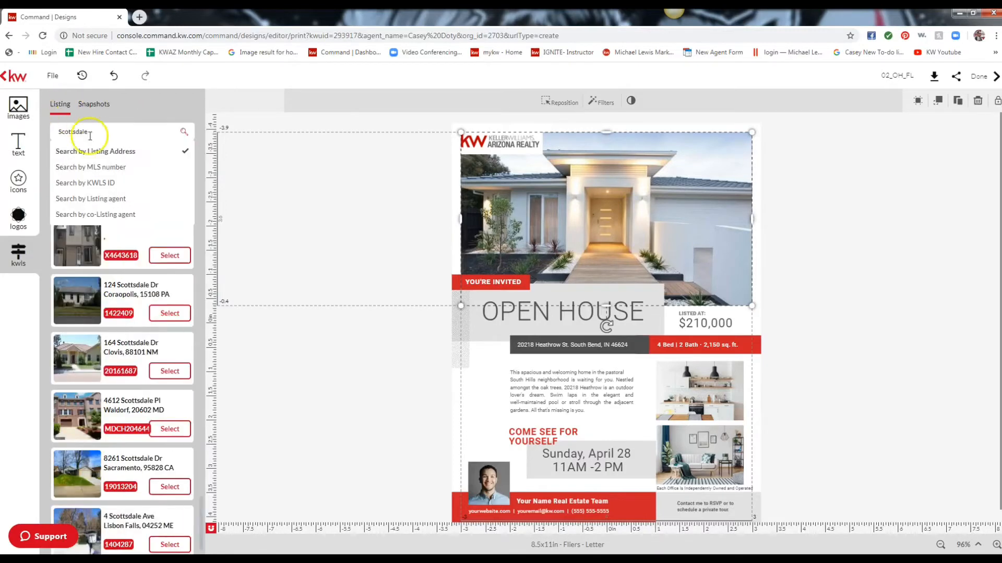
{"action": "scroll", "coordinate": [121, 320], "scroll_direction": "down", "scroll_amount": 5}
{"action": "scroll", "coordinate": [122, 324], "scroll_direction": "down", "scroll_amount": 5}
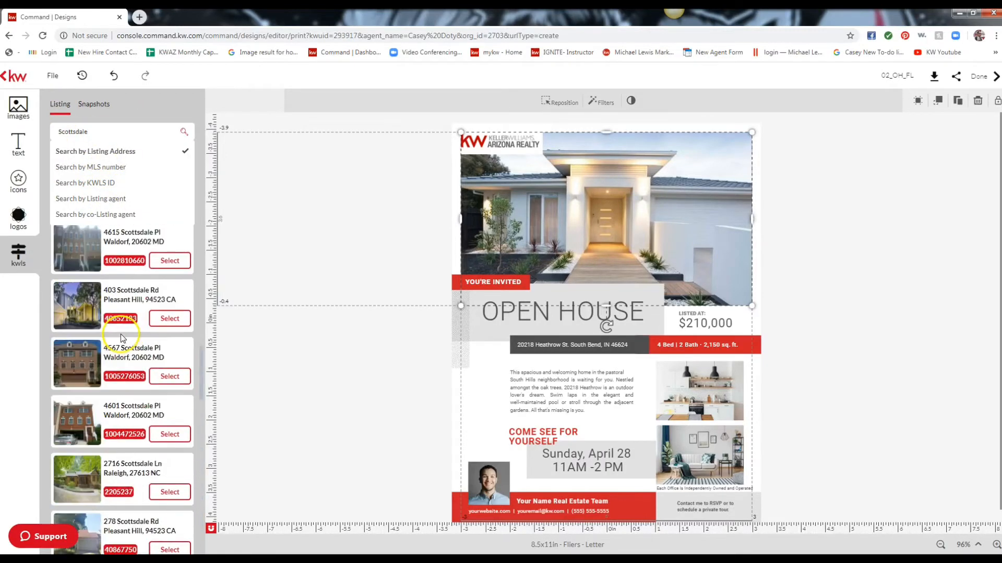
{"action": "scroll", "coordinate": [145, 332], "scroll_direction": "up", "scroll_amount": 1}
{"action": "scroll", "coordinate": [144, 332], "scroll_direction": "down", "scroll_amount": 5}
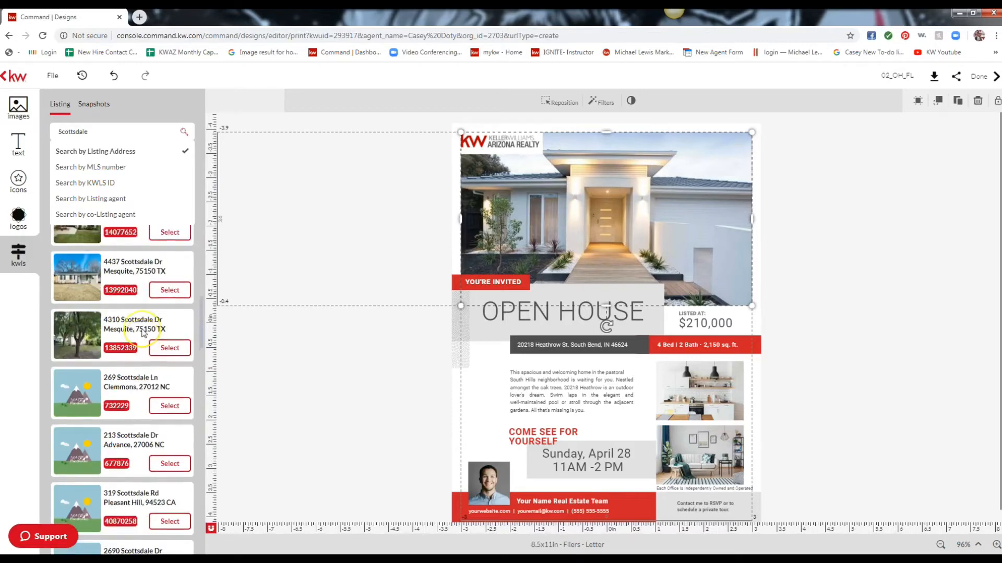
{"action": "left_click", "coordinate": [160, 370]}
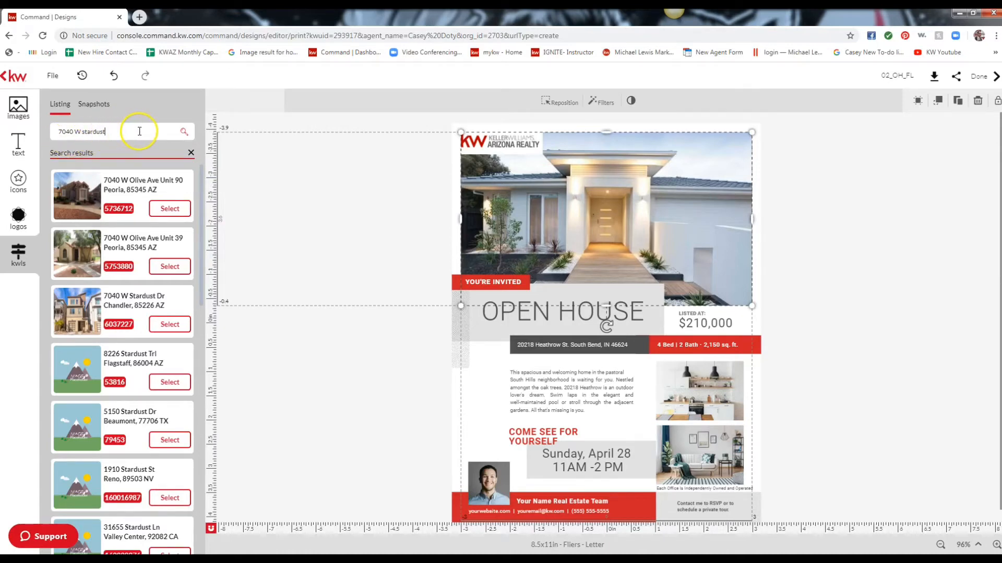
{"action": "left_click", "coordinate": [161, 324]}
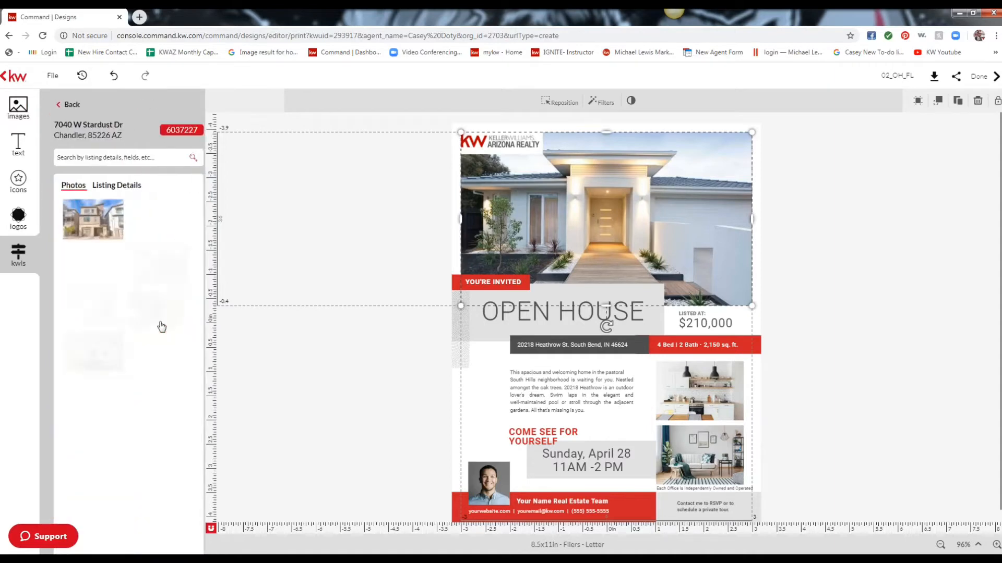
Replace the flyer's main house photo with the Stardust Dr listing's exterior shot.
{"action": "mouse_move", "coordinate": [86, 223]}
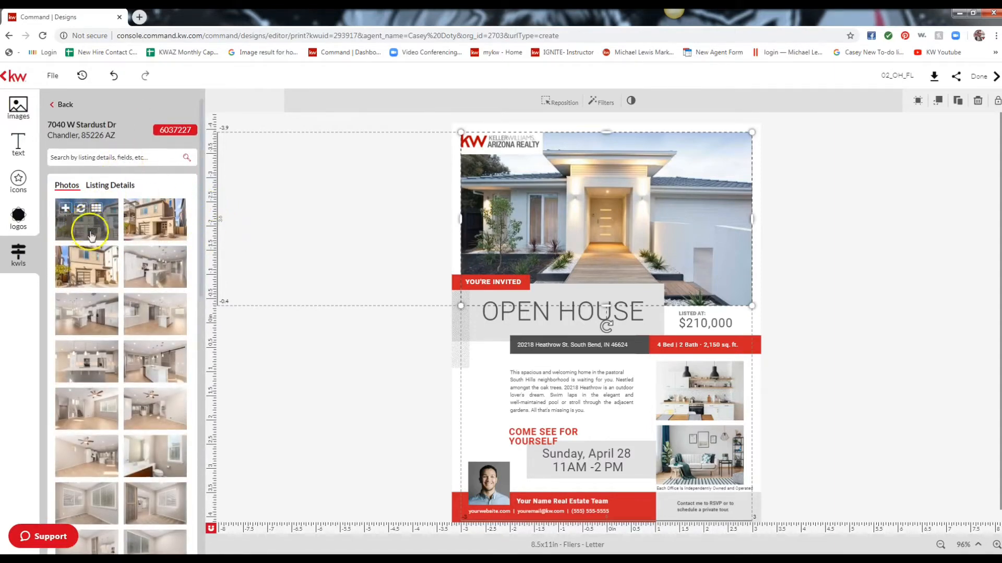
{"action": "left_click", "coordinate": [146, 230]}
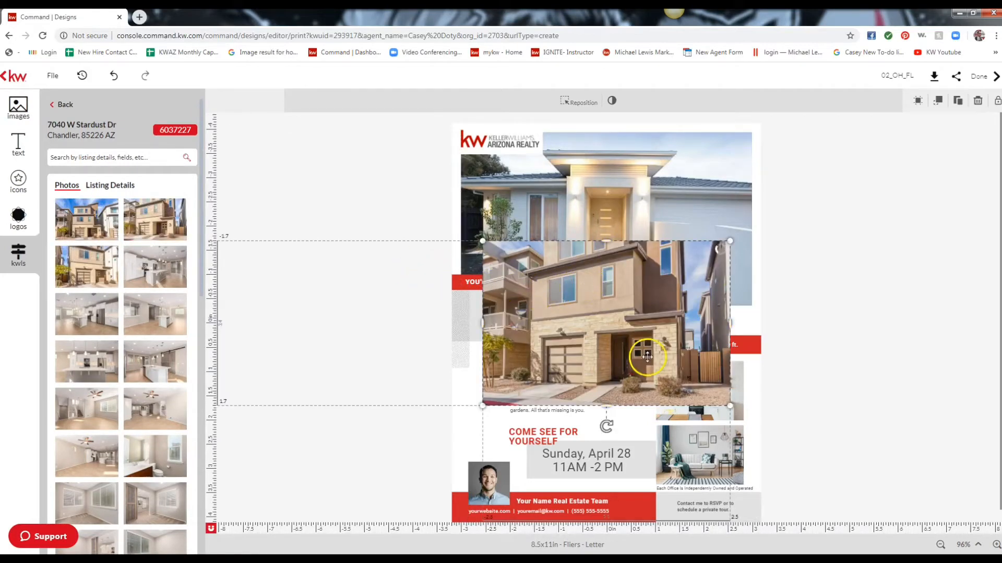
{"action": "key", "text": "ctrl+z"}
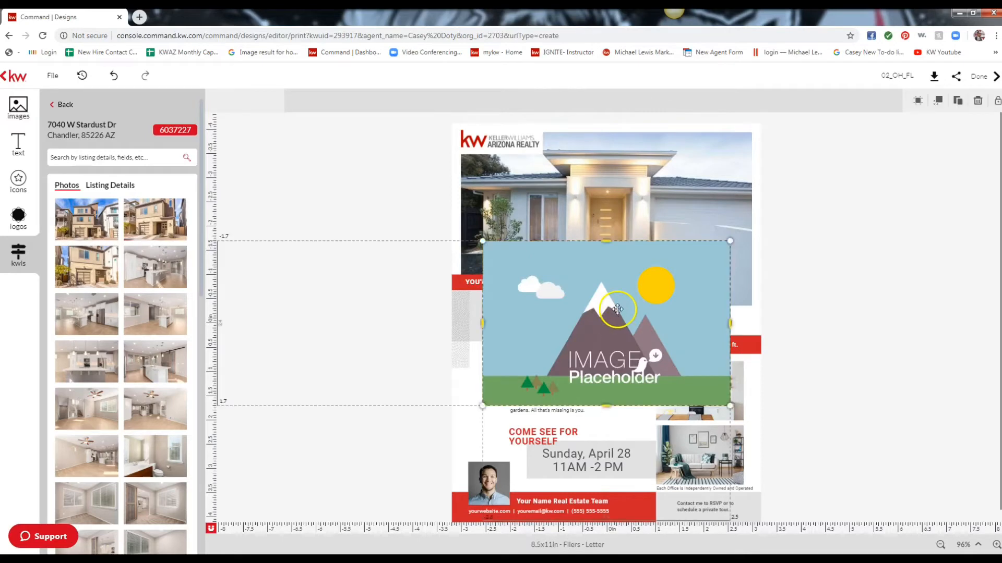
{"action": "key", "text": "ctrl+z"}
{"action": "left_click", "coordinate": [571, 200]}
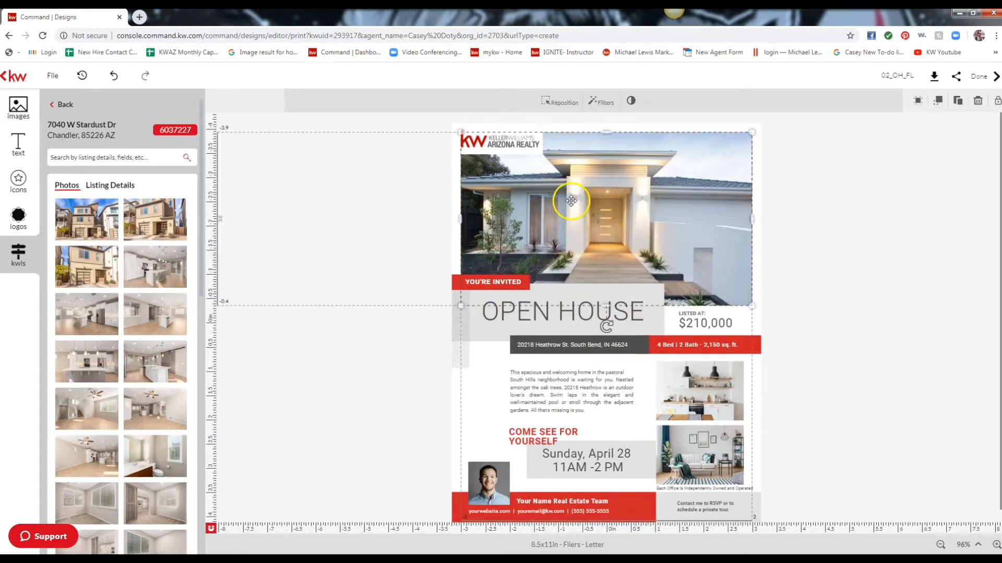
{"action": "left_click", "coordinate": [149, 211]}
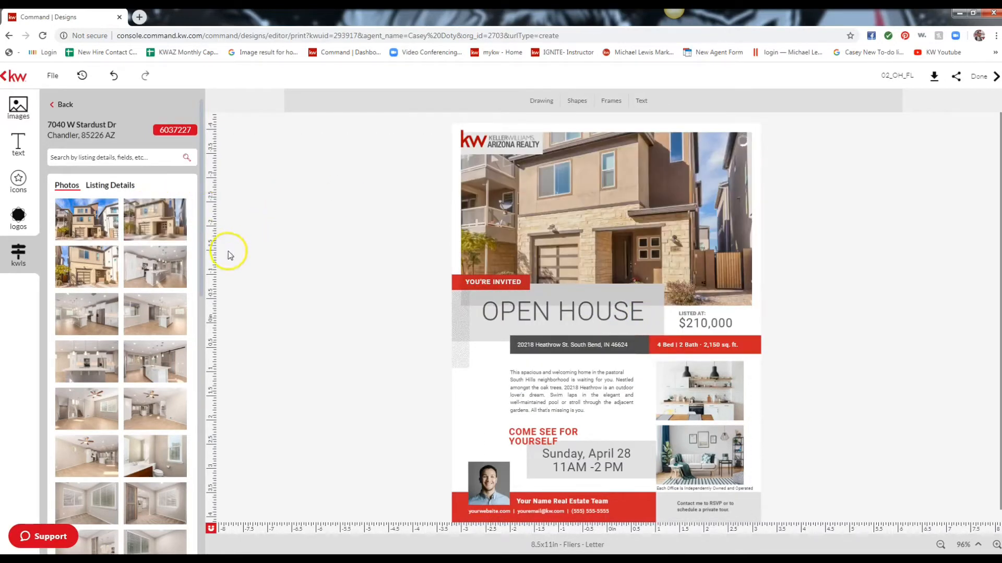
Swap the kitchen and lower living-room photos for Stardust Dr interior photos.
{"action": "mouse_move", "coordinate": [150, 257]}
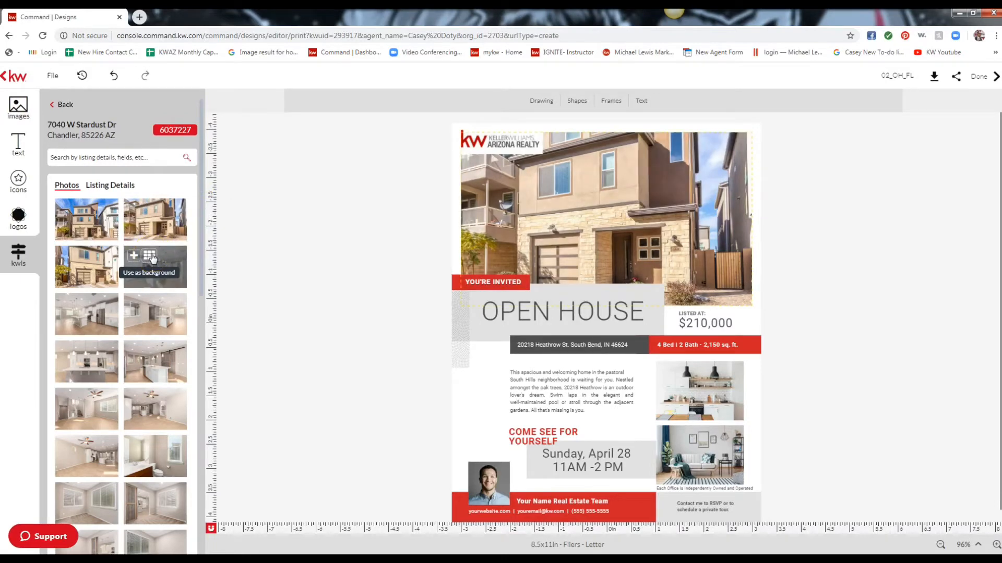
{"action": "left_click", "coordinate": [724, 402]}
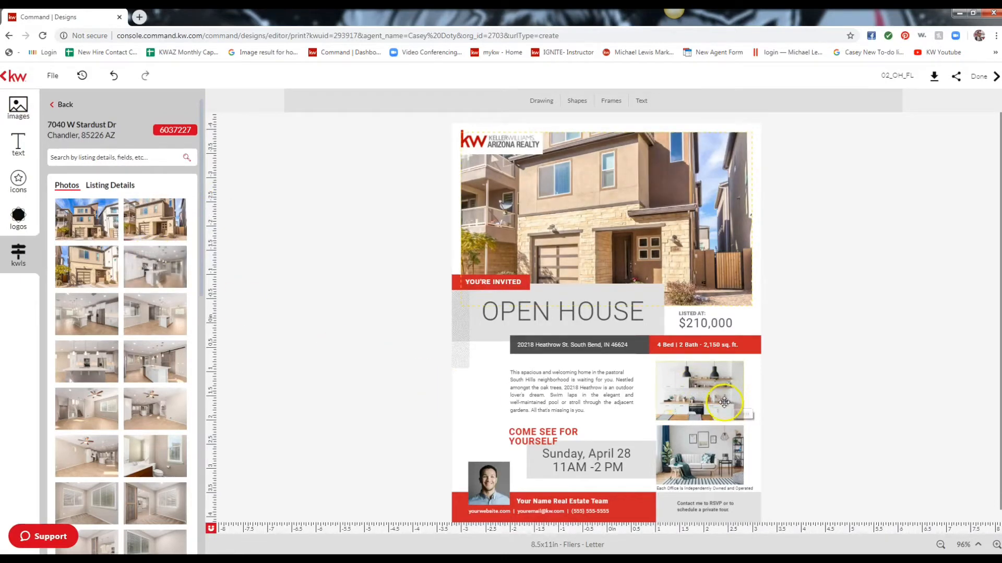
{"action": "left_click", "coordinate": [715, 389]}
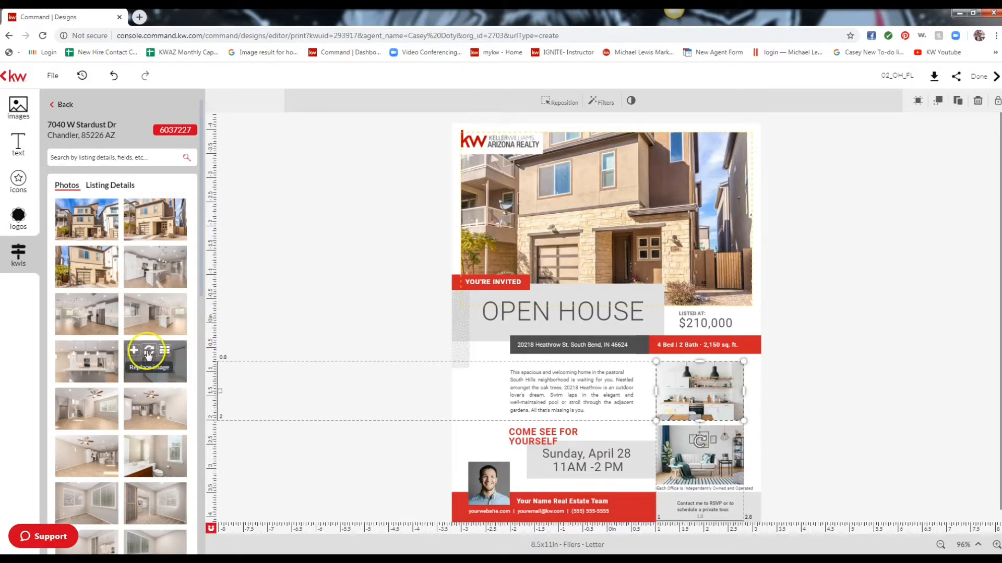
{"action": "left_click", "coordinate": [148, 355]}
{"action": "left_click", "coordinate": [710, 464]}
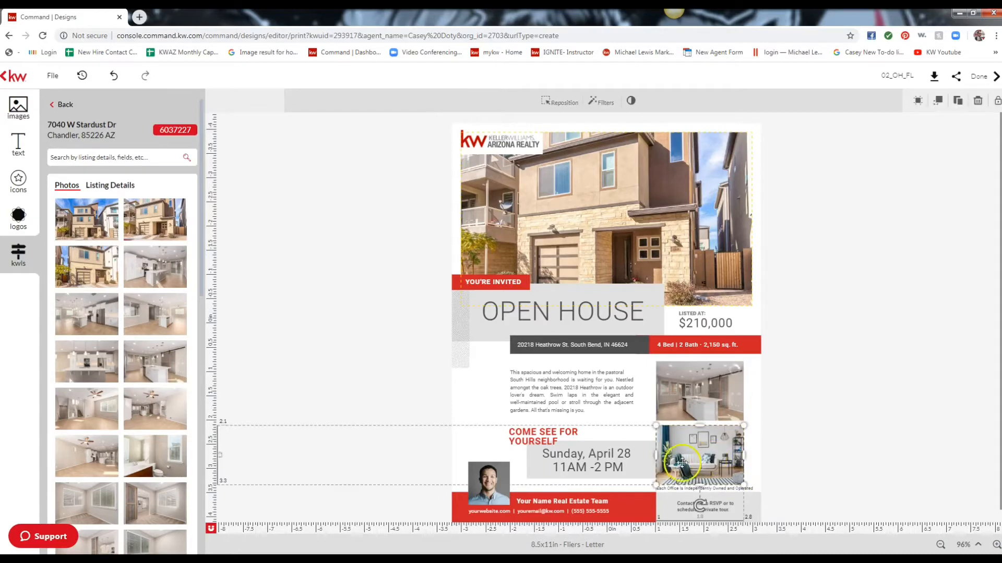
{"action": "scroll", "coordinate": [121, 443], "scroll_direction": "down", "scroll_amount": 3}
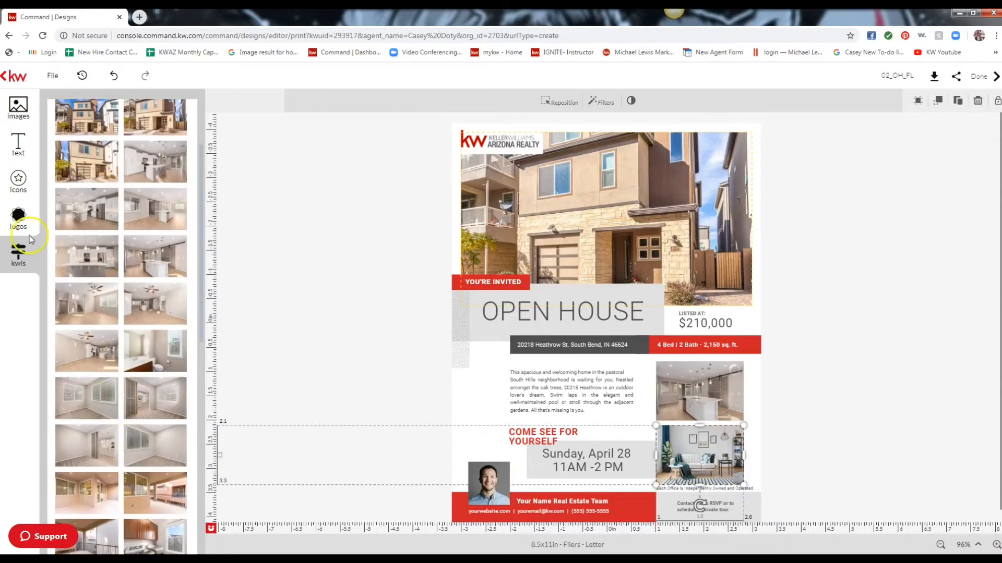
{"action": "mouse_move", "coordinate": [94, 308]}
{"action": "left_click", "coordinate": [78, 293]}
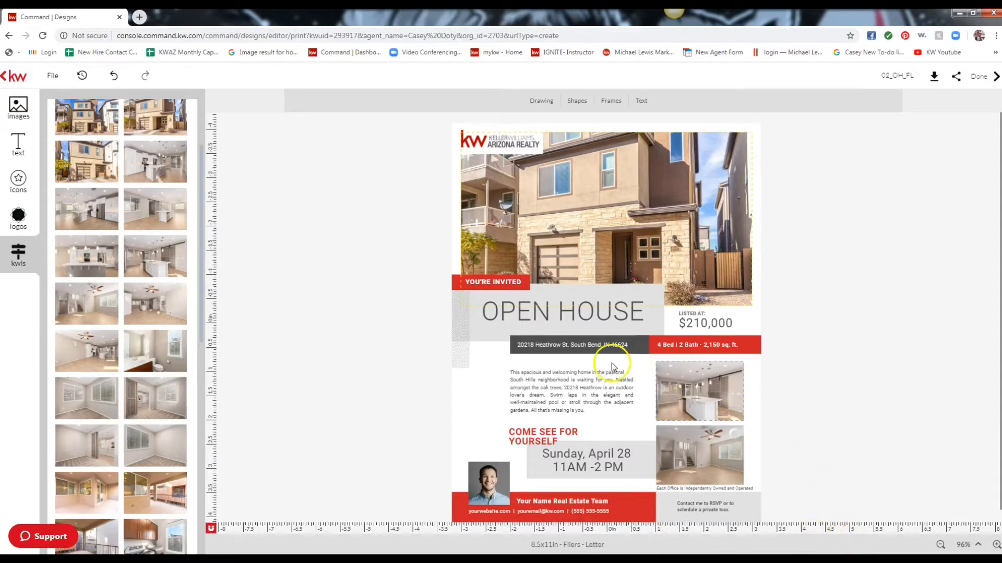
{"action": "mouse_move", "coordinate": [71, 279]}
{"action": "scroll", "coordinate": [71, 282], "scroll_direction": "up", "scroll_amount": 10}
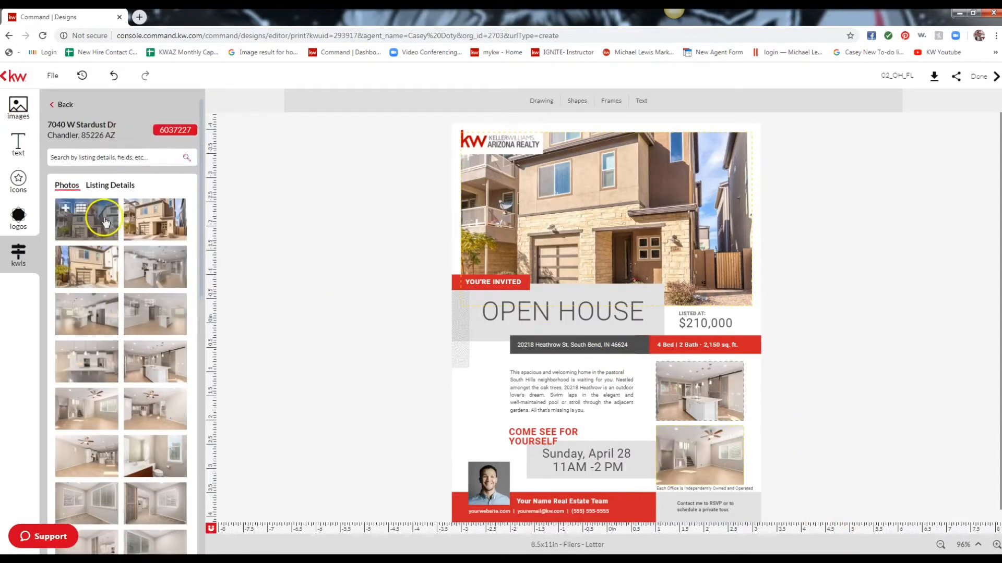
{"action": "left_click", "coordinate": [114, 191]}
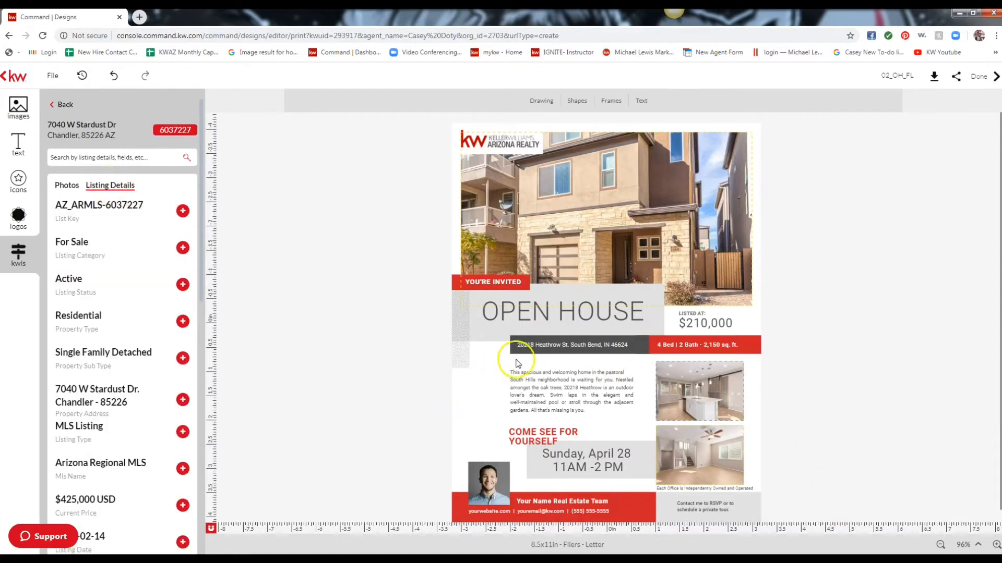
{"action": "left_click", "coordinate": [554, 348]}
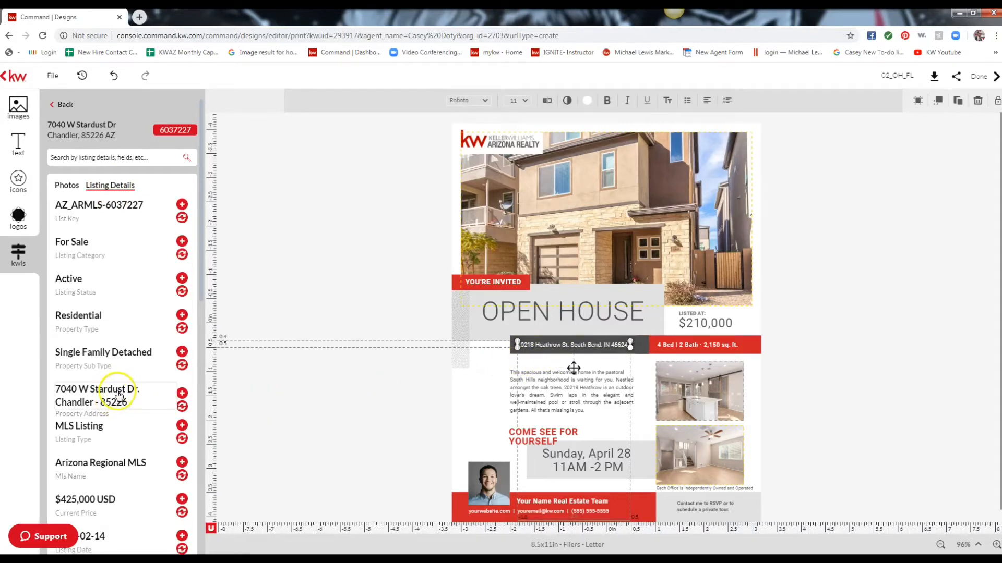
{"action": "left_click", "coordinate": [181, 408]}
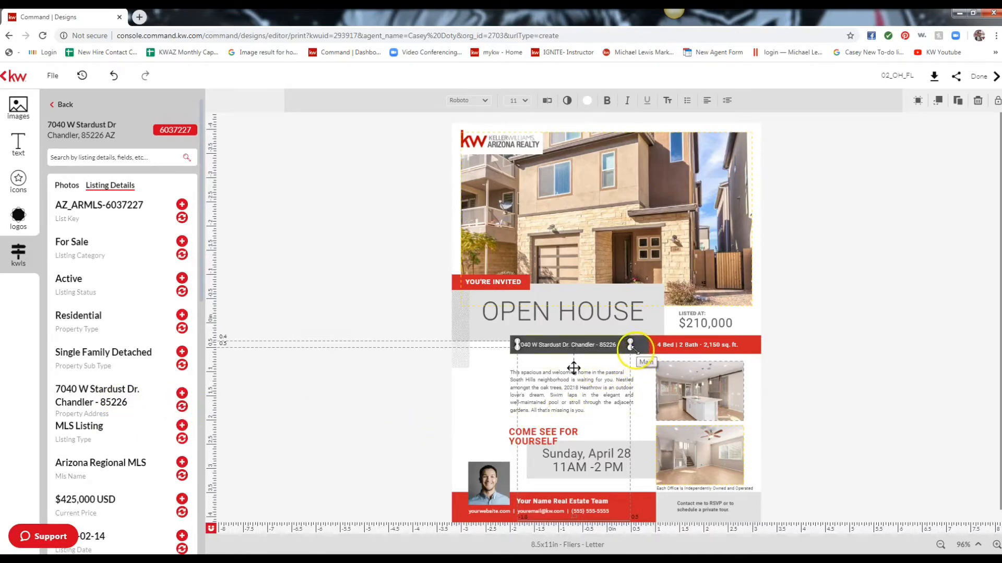
{"action": "left_click_drag", "start_coordinate": [631, 346], "coordinate": [656, 367]}
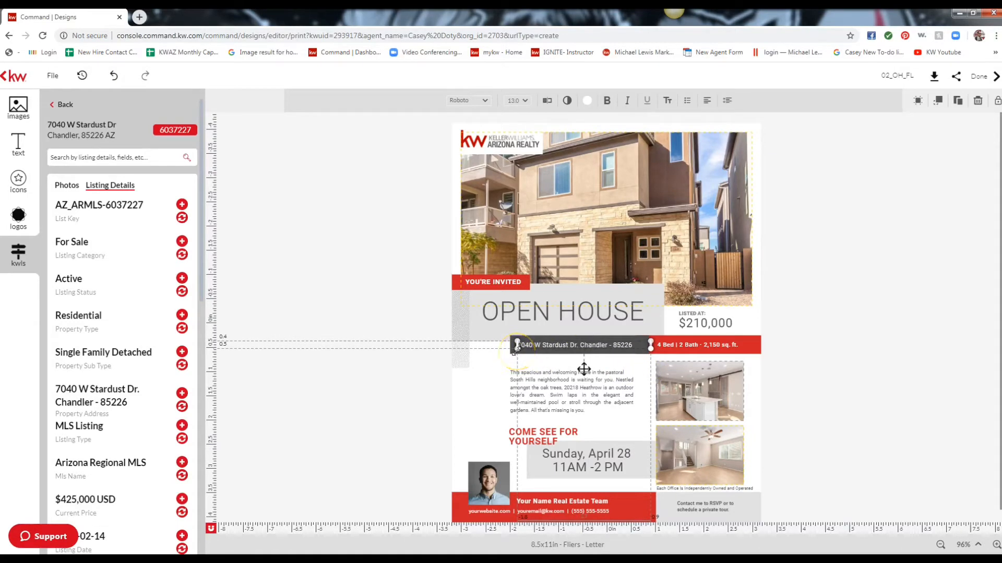
{"action": "left_click", "coordinate": [524, 433]}
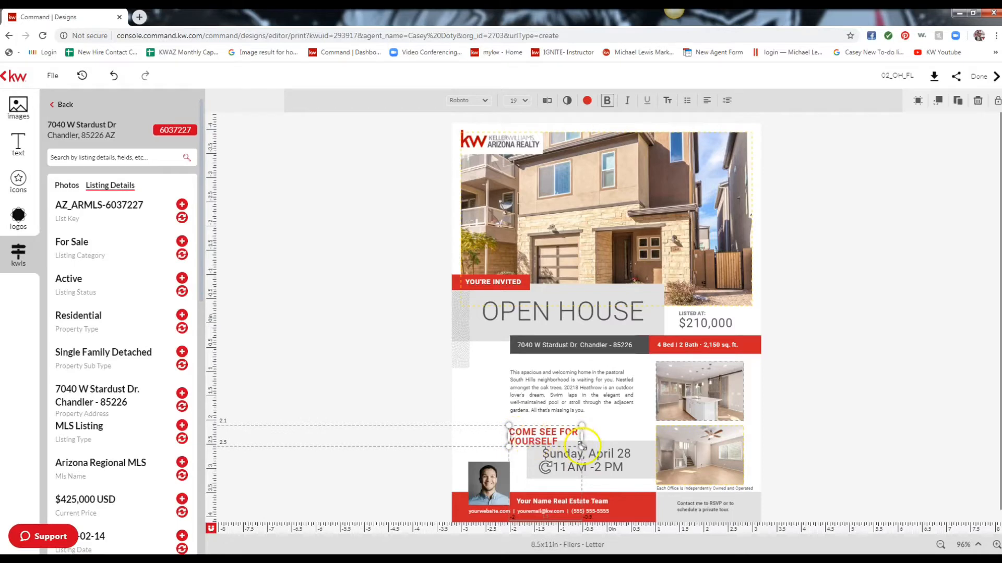
Widen the COME SEE FOR YOURSELF heading onto one line, then enlarge and reposition the address text in its bar.
{"action": "left_click_drag", "start_coordinate": [581, 446], "coordinate": [620, 425]}
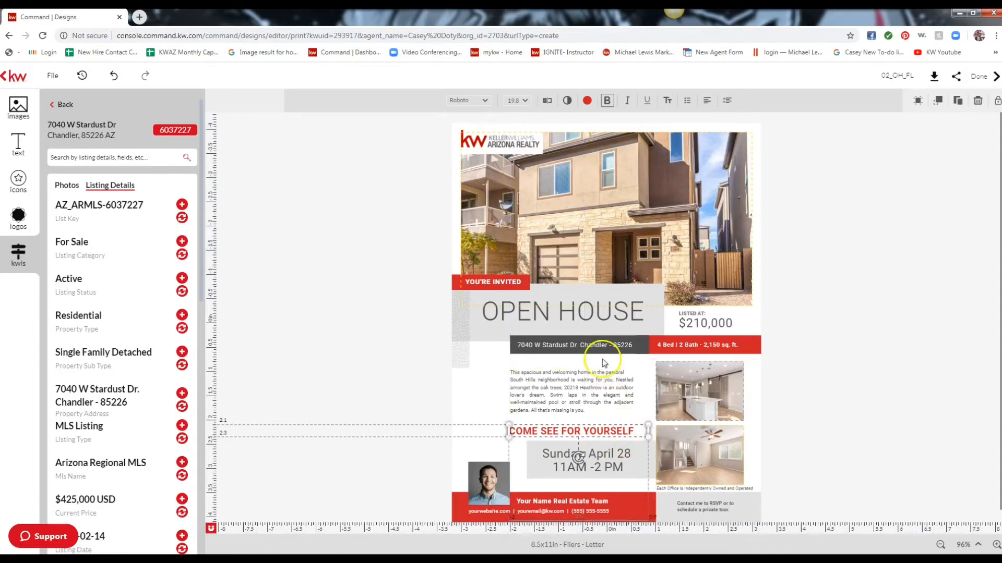
{"action": "left_click", "coordinate": [542, 344]}
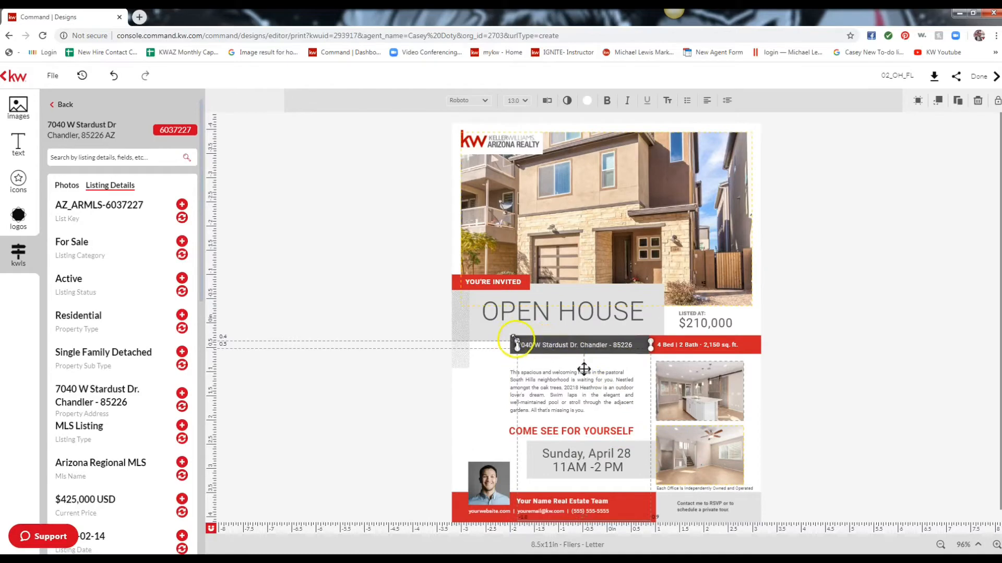
{"action": "left_click_drag", "start_coordinate": [512, 335], "coordinate": [496, 325]}
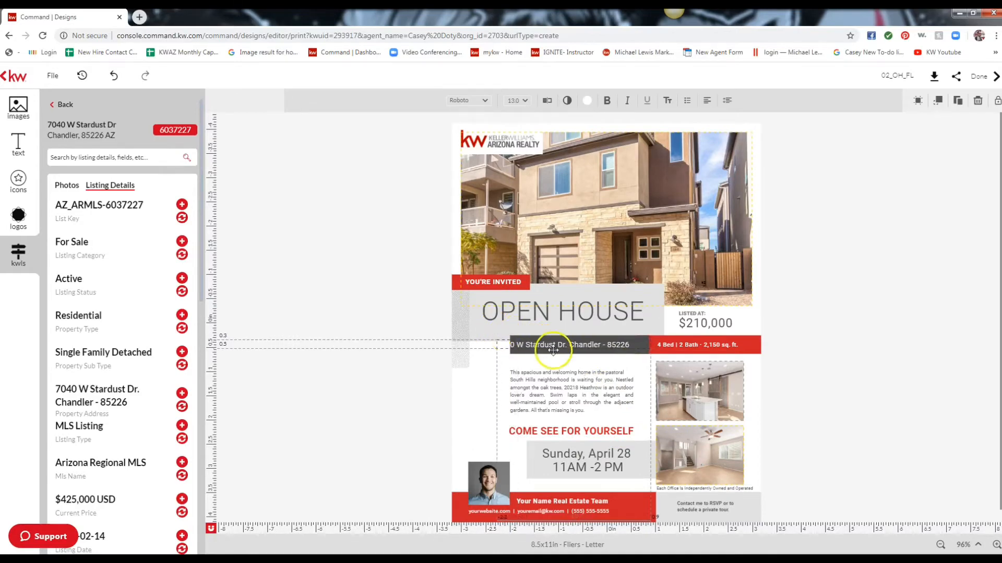
{"action": "left_click_drag", "start_coordinate": [551, 344], "coordinate": [569, 345]}
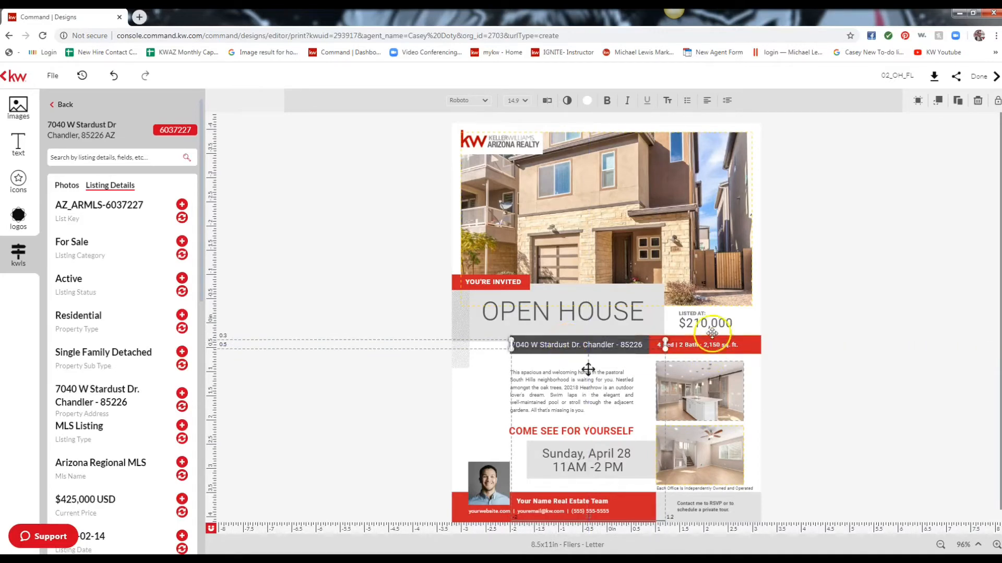
Swap the flyer's $210,000 price for the listing's current price of $425,000.
{"action": "left_click", "coordinate": [715, 327]}
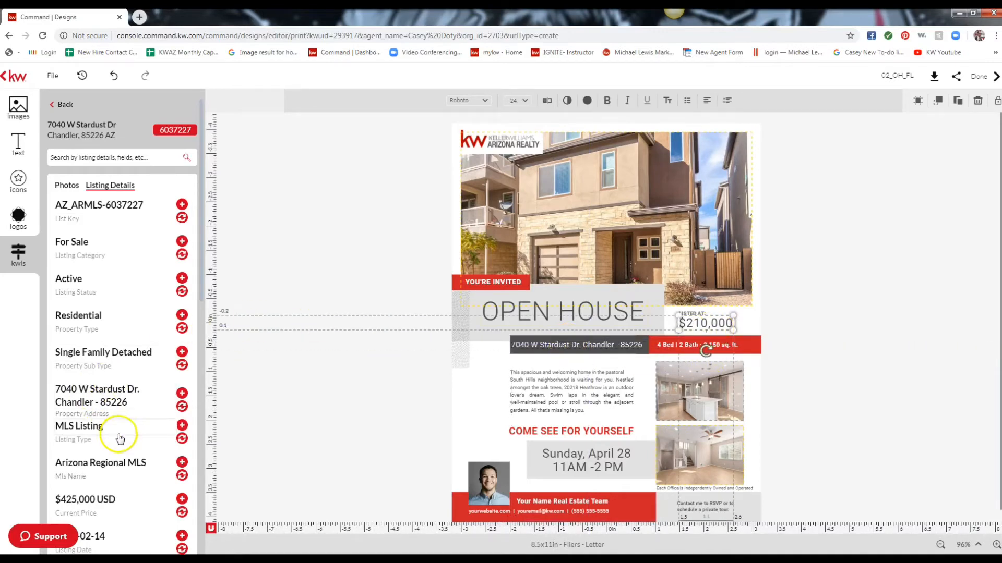
{"action": "scroll", "coordinate": [126, 441], "scroll_direction": "down", "scroll_amount": 1}
{"action": "scroll", "coordinate": [125, 441], "scroll_direction": "down", "scroll_amount": 1}
{"action": "left_click", "coordinate": [181, 459]}
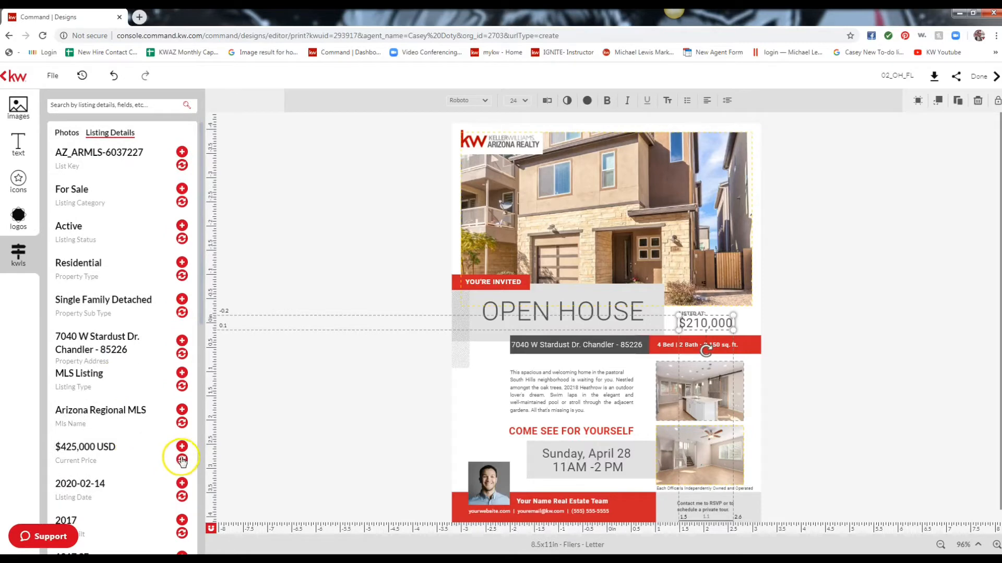
{"action": "left_click", "coordinate": [715, 338]}
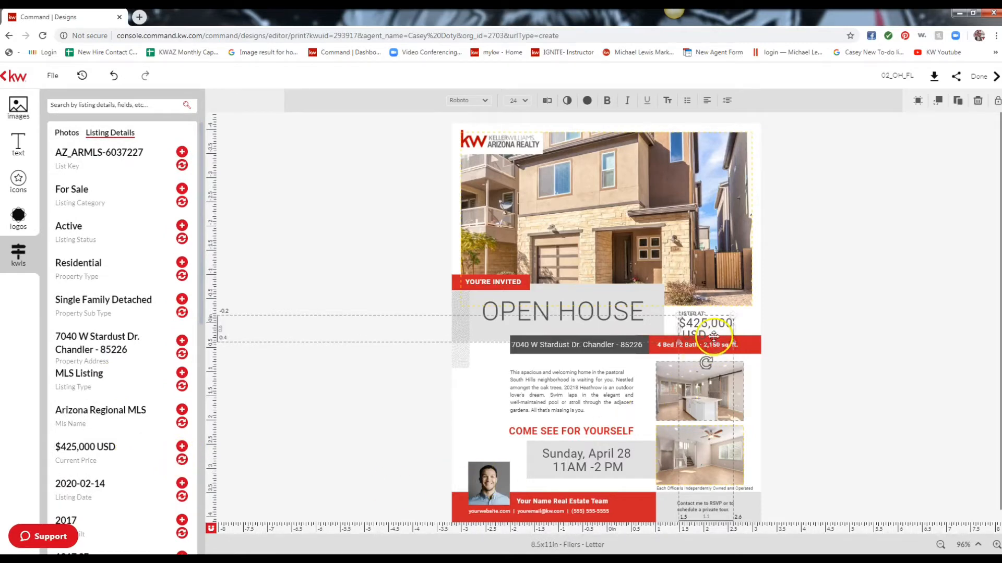
Remove the USD suffix so it reads $425,000, and widen the price box.
{"action": "double_click", "coordinate": [713, 335]}
{"action": "left_click", "coordinate": [703, 324]}
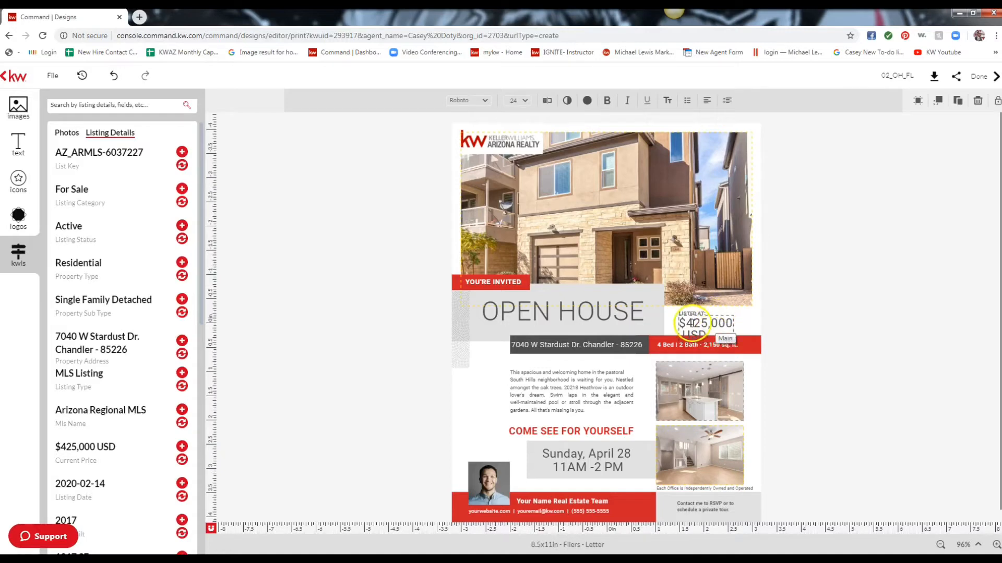
{"action": "left_click", "coordinate": [547, 105]}
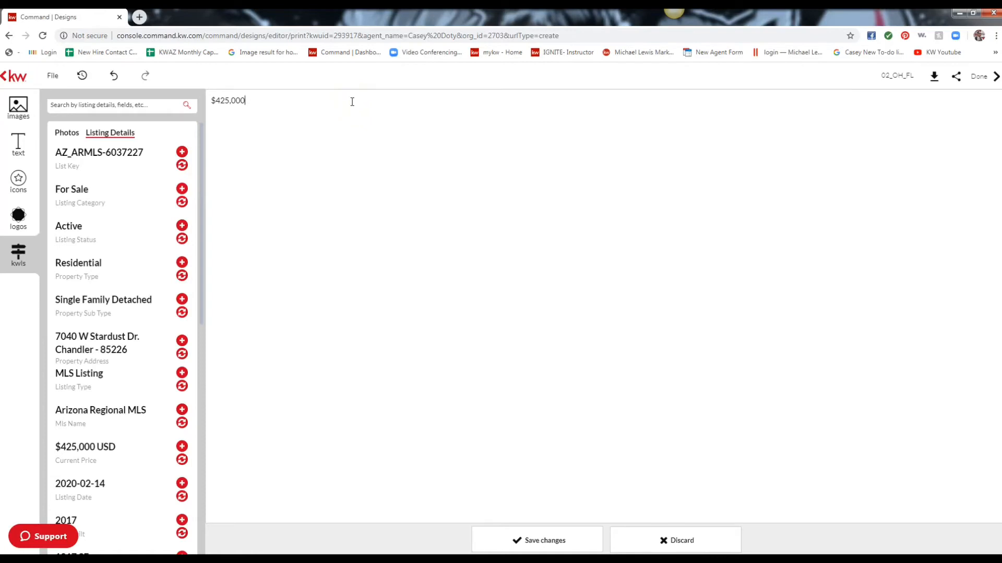
{"action": "left_click", "coordinate": [559, 549]}
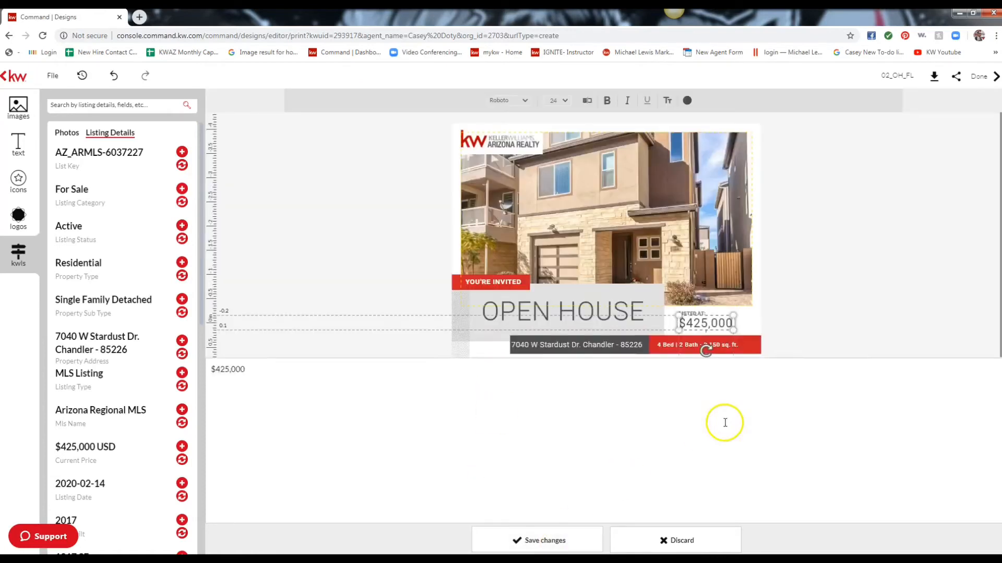
{"action": "left_click_drag", "start_coordinate": [732, 328], "coordinate": [739, 329]}
{"action": "left_click", "coordinate": [677, 347]}
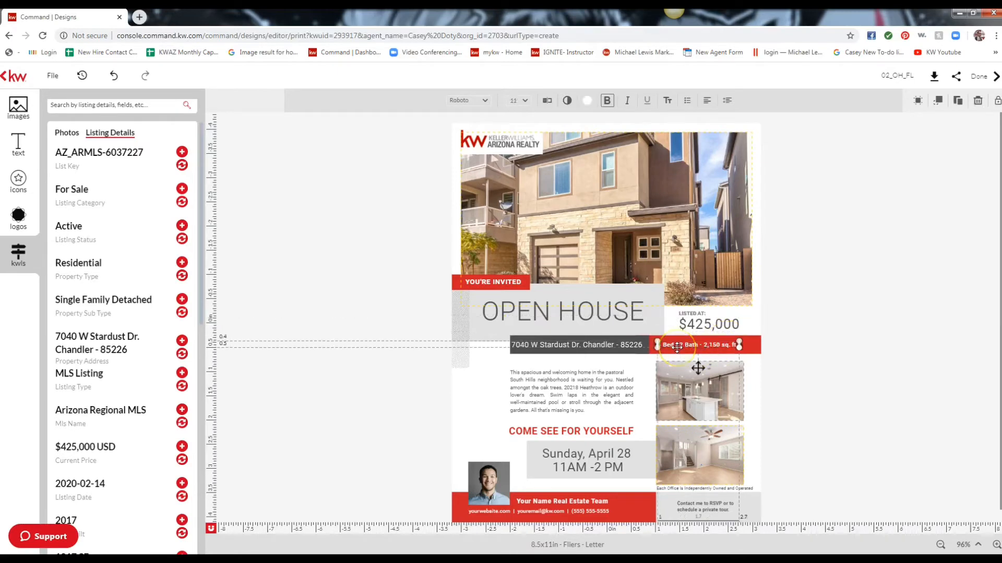
Edit the details bar text to 3 Bed | 2.5 Bath - 1,817 sq. ft. and save it.
{"action": "scroll", "coordinate": [139, 335], "scroll_direction": "down", "scroll_amount": 7}
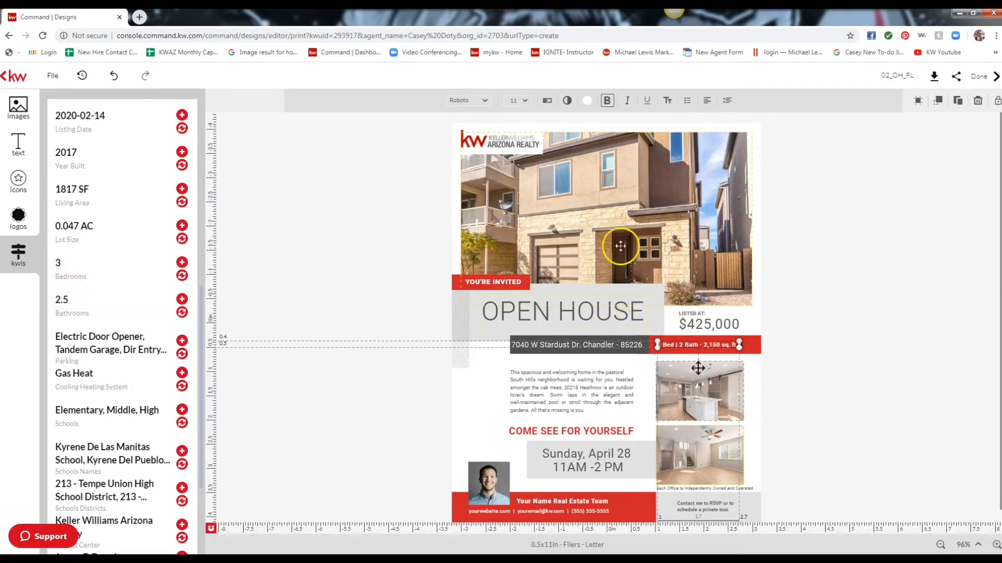
{"action": "left_click", "coordinate": [547, 101]}
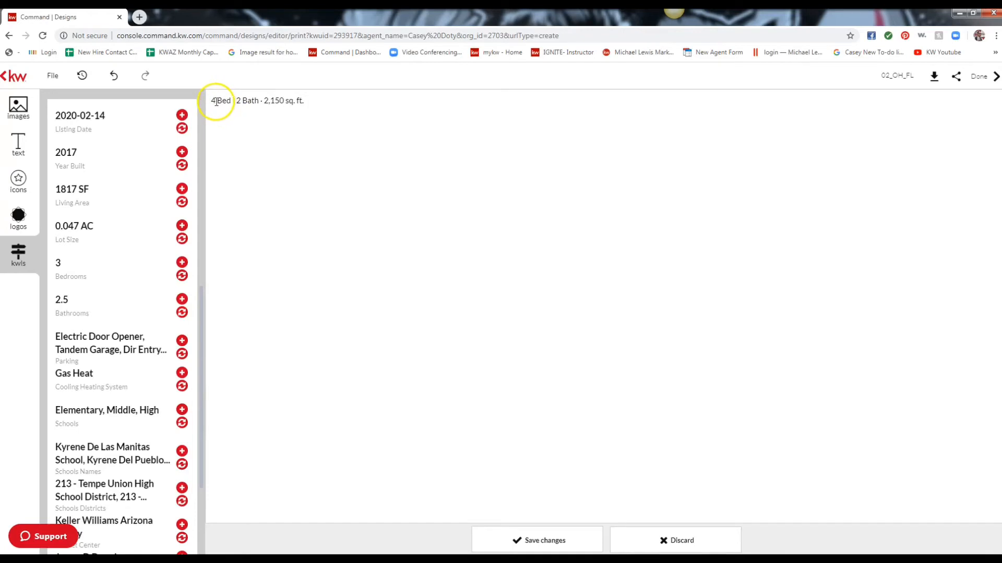
{"action": "left_click", "coordinate": [216, 101]}
{"action": "key", "text": "BackSpace"}
{"action": "type", "text": "3"}
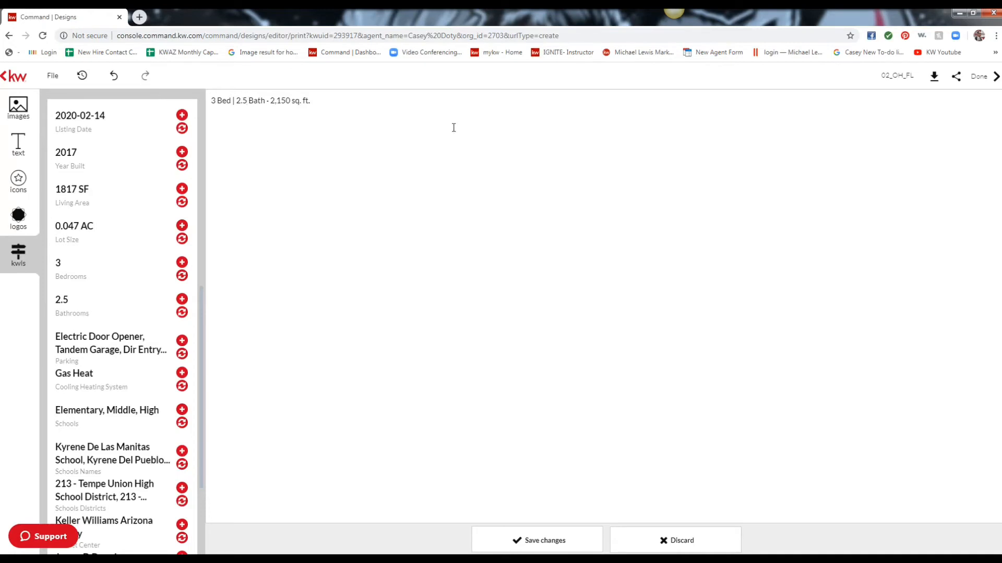
{"action": "left_click", "coordinate": [285, 101]}
{"action": "left_click", "coordinate": [522, 542]}
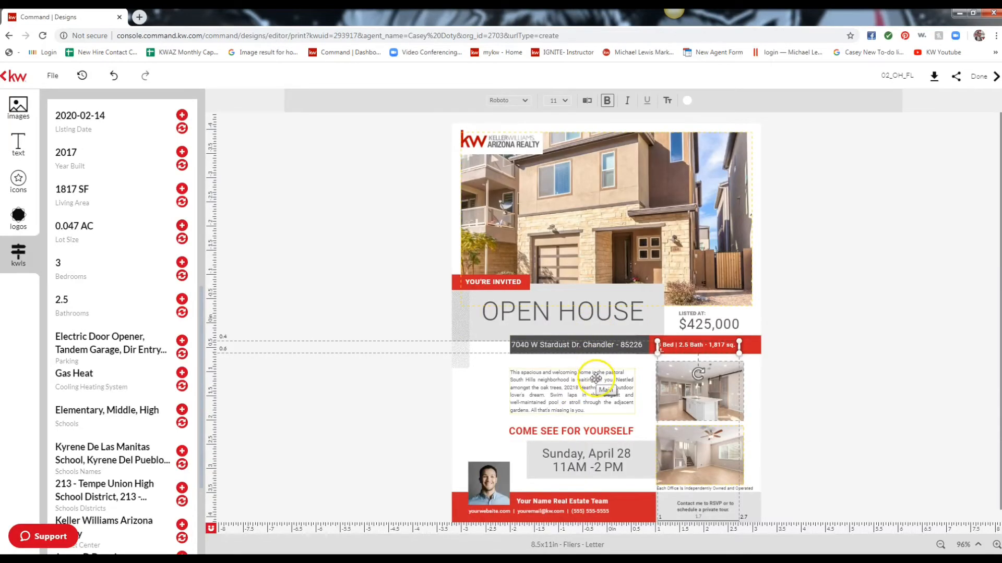
{"action": "left_click", "coordinate": [562, 372]}
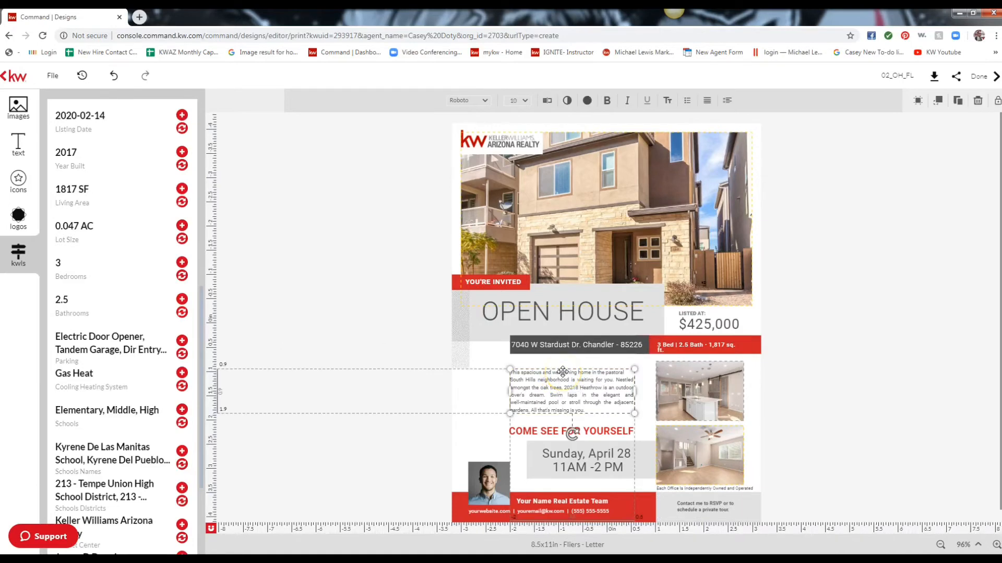
{"action": "scroll", "coordinate": [107, 358], "scroll_direction": "down", "scroll_amount": 3}
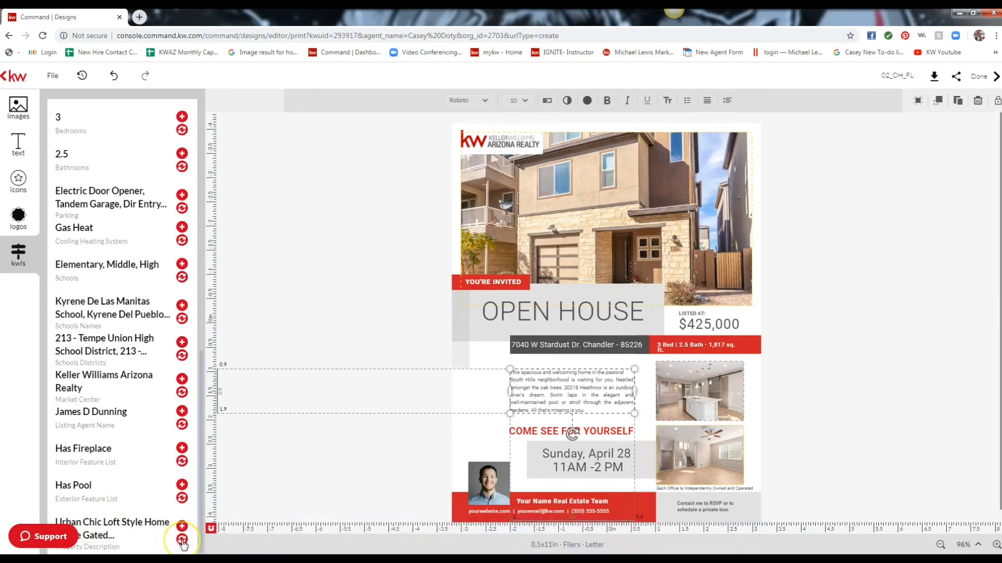
Swap in the listing's Urban Chic Loft description, widening the box leftward and nudging it up.
{"action": "left_click", "coordinate": [182, 540]}
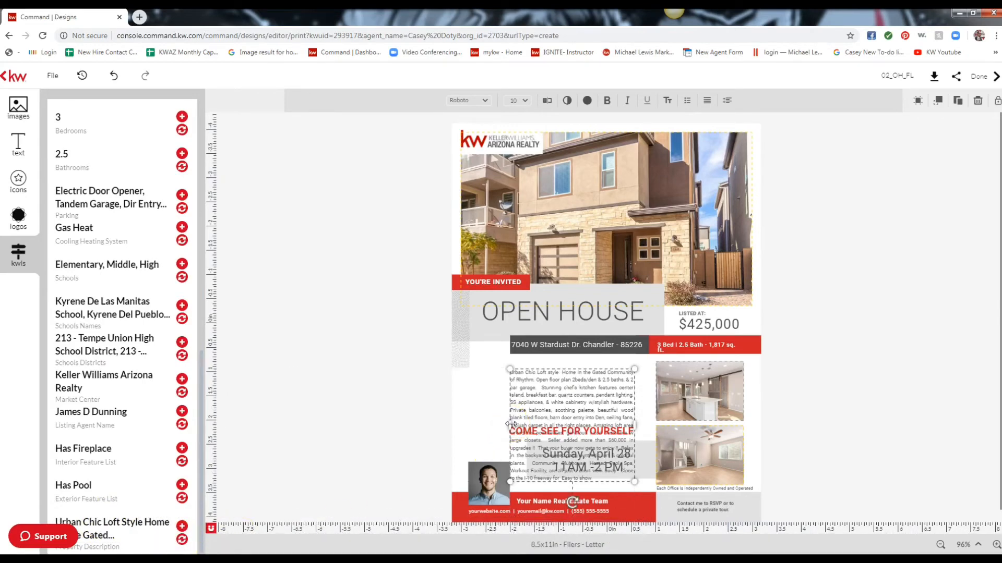
{"action": "left_click_drag", "start_coordinate": [510, 424], "coordinate": [459, 419]}
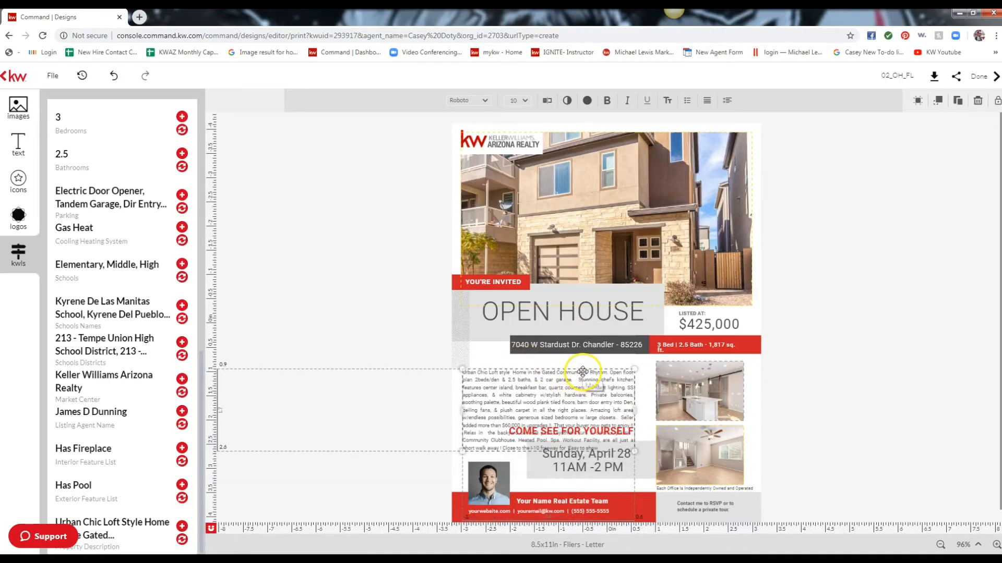
{"action": "left_click_drag", "start_coordinate": [582, 374], "coordinate": [591, 368]}
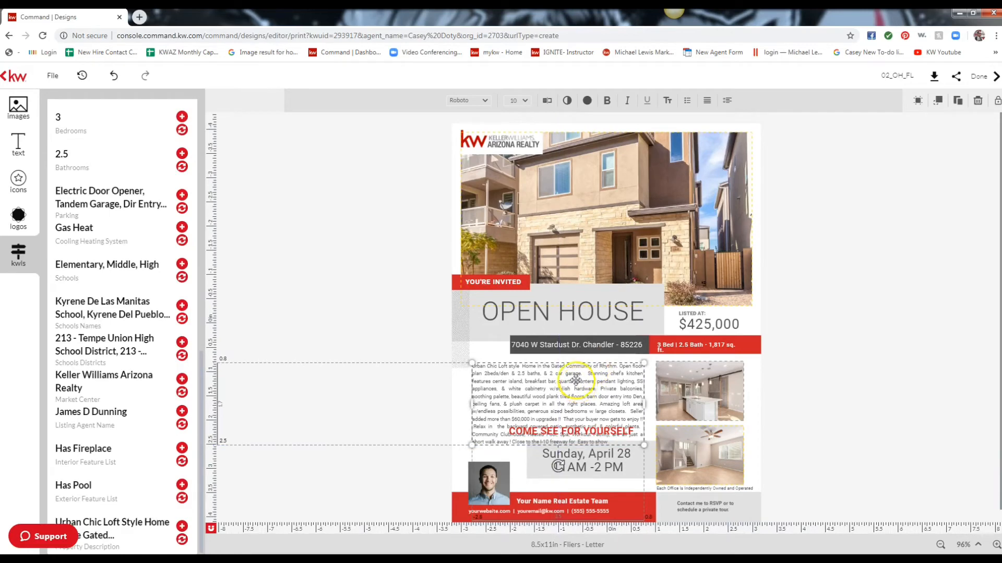
Delete the closing sentences from 'Relax' onward so the description ends at 'gets to enjoy !!'.
{"action": "left_click", "coordinate": [548, 102]}
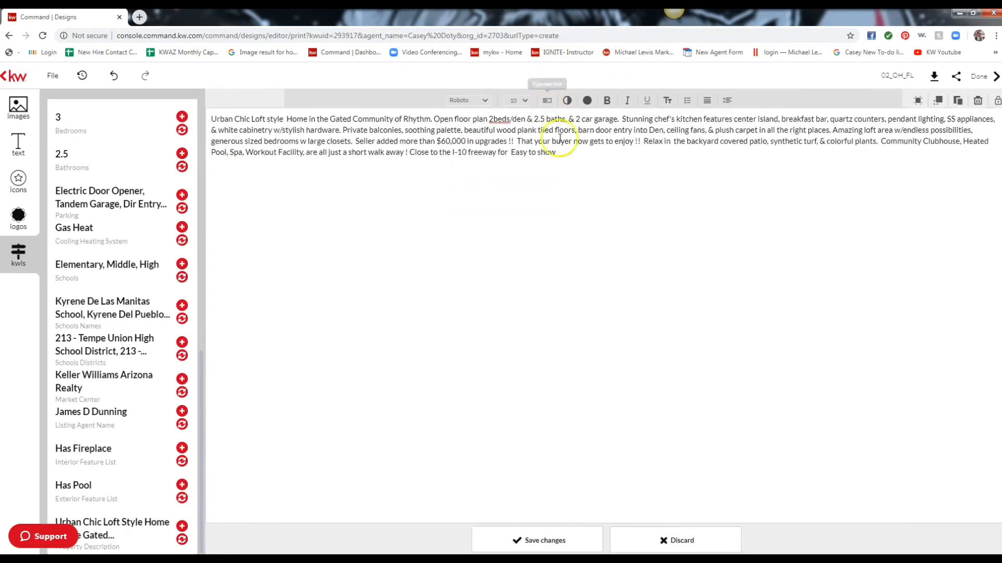
{"action": "left_click_drag", "start_coordinate": [568, 137], "coordinate": [642, 125]}
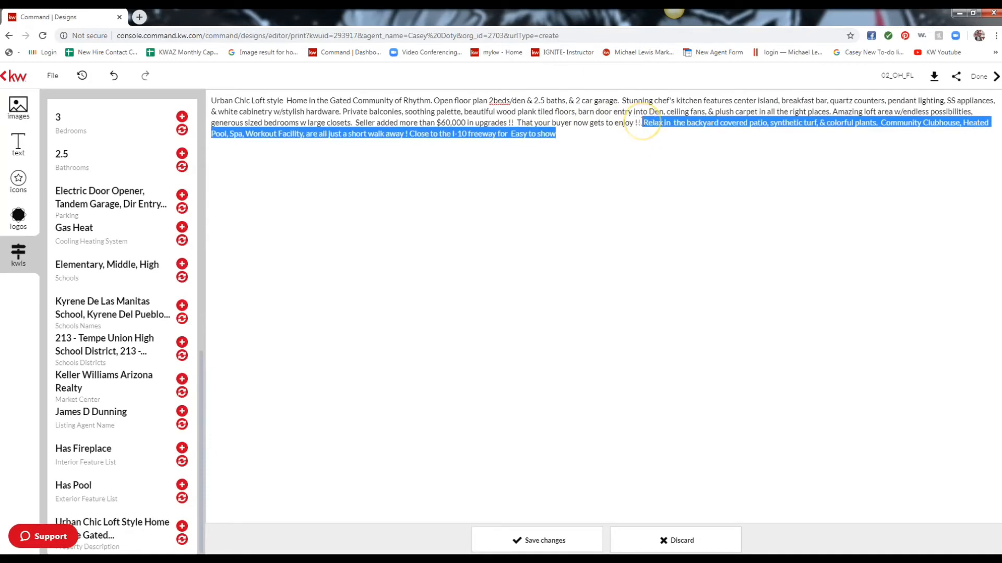
{"action": "key", "text": "BackSpace"}
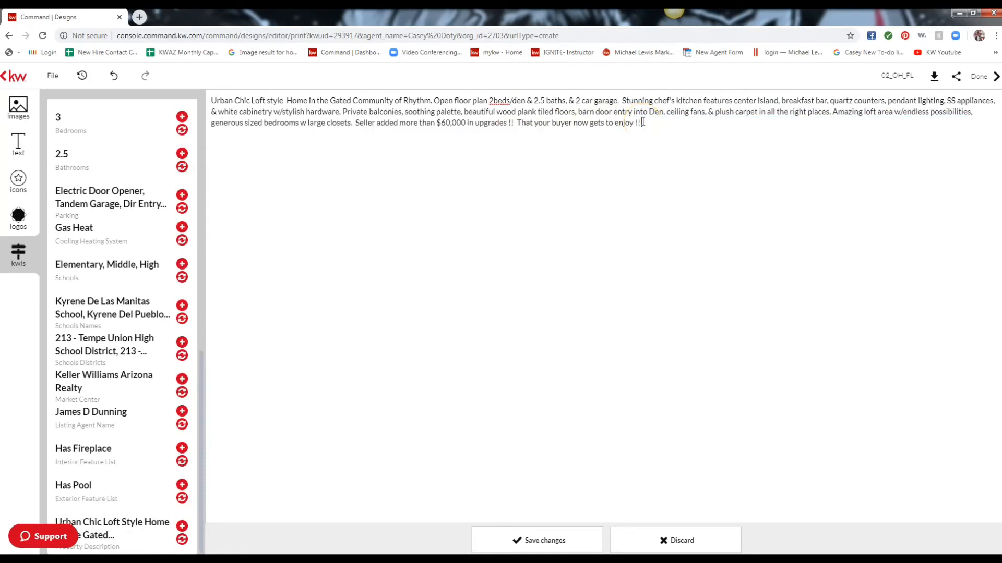
{"action": "left_click", "coordinate": [560, 537]}
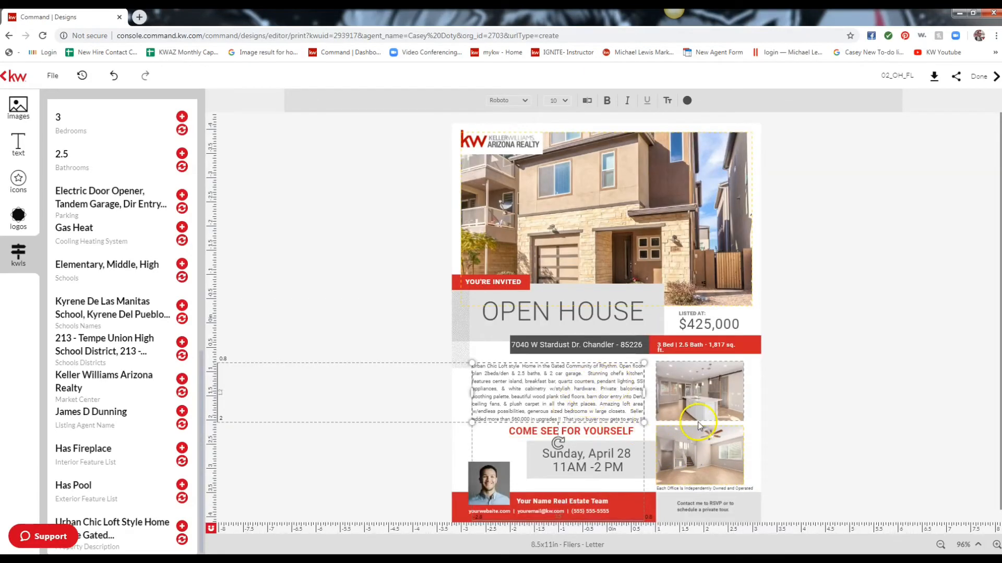
Replace the agent photo with the library headshot and enlarge it above the red name bar.
{"action": "left_click", "coordinate": [485, 480]}
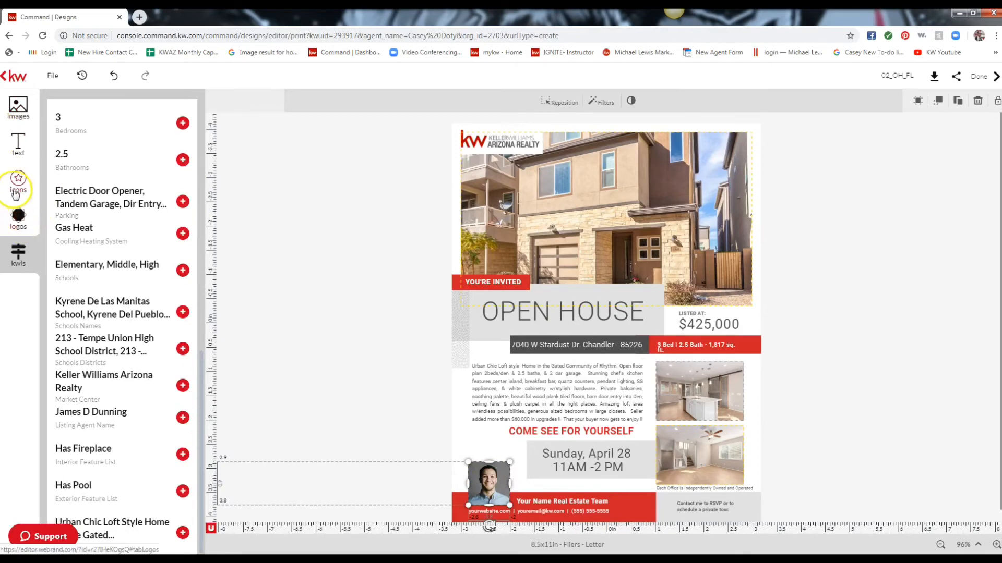
{"action": "left_click", "coordinate": [18, 108]}
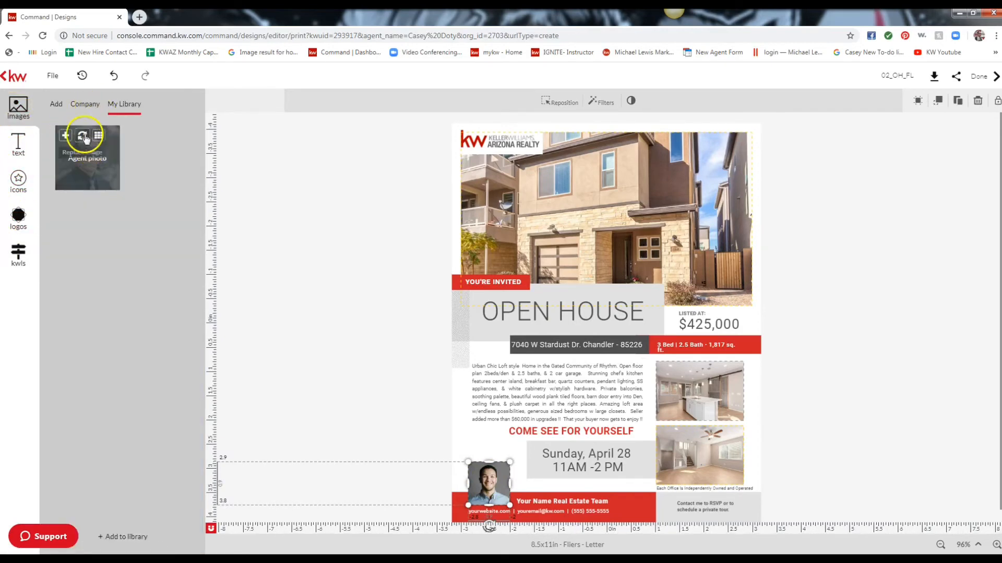
{"action": "left_click", "coordinate": [84, 137]}
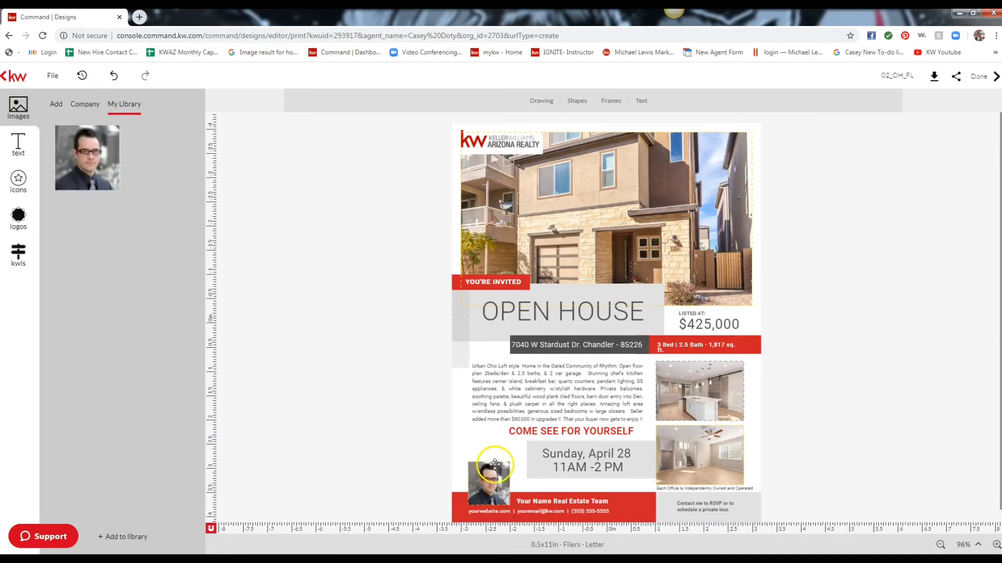
{"action": "mouse_move", "coordinate": [504, 464]}
{"action": "left_mouse_down"}
{"action": "mouse_move", "coordinate": [514, 463]}
{"action": "mouse_move", "coordinate": [504, 462]}
{"action": "left_mouse_up"}
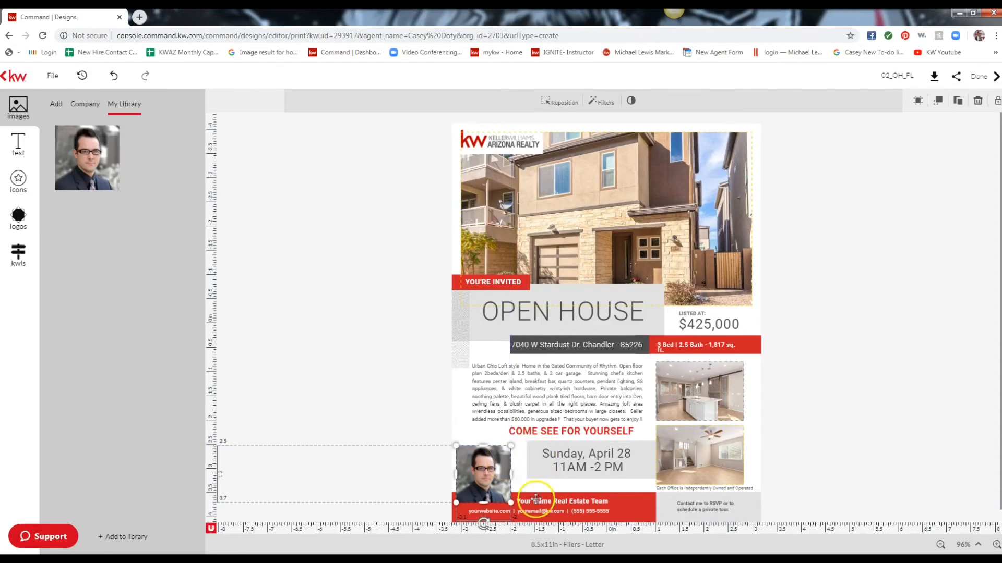
{"action": "left_click", "coordinate": [561, 497]}
{"action": "left_click", "coordinate": [557, 498]}
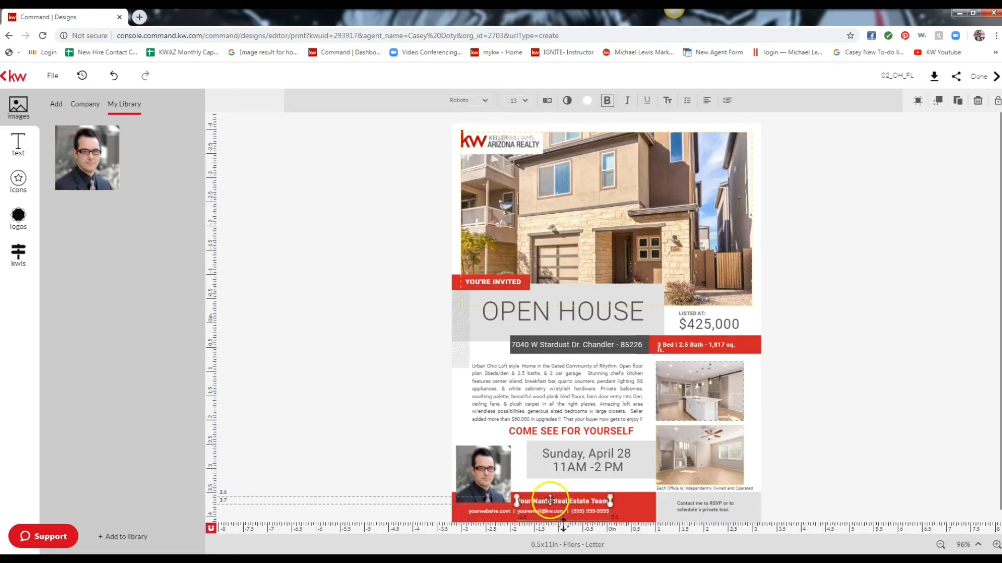
Overwrite Your Name Real Estate Team with the agent's full name and widen the box to enlarge it.
{"action": "triple_click", "coordinate": [581, 502]}
{"action": "left_click", "coordinate": [580, 502]}
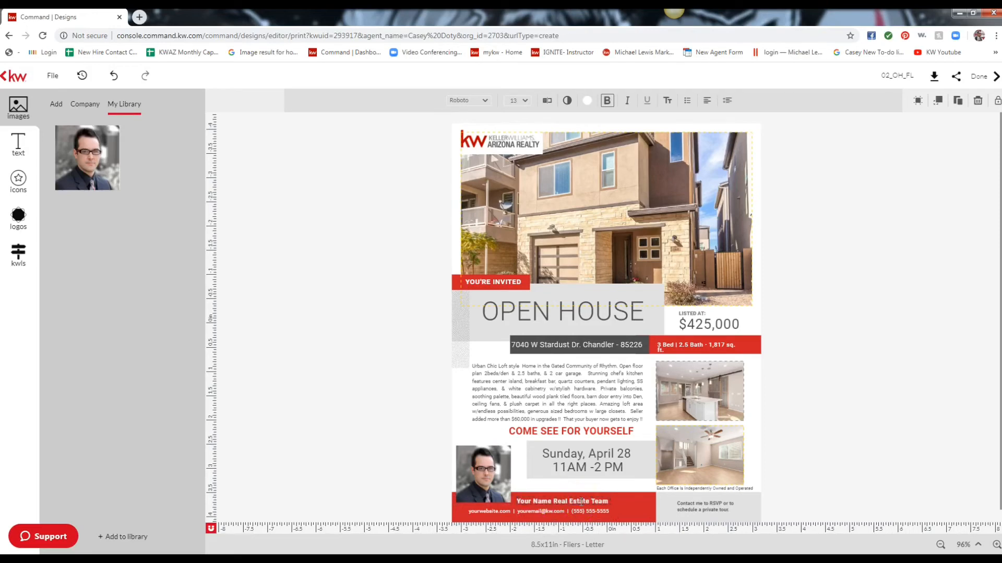
{"action": "triple_click", "coordinate": [581, 501]}
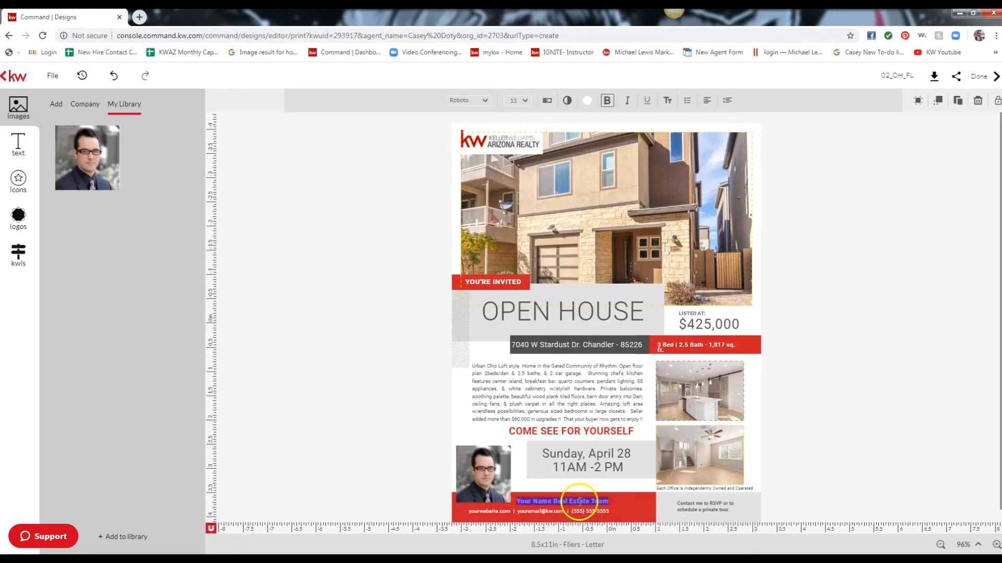
{"action": "left_click", "coordinate": [579, 502]}
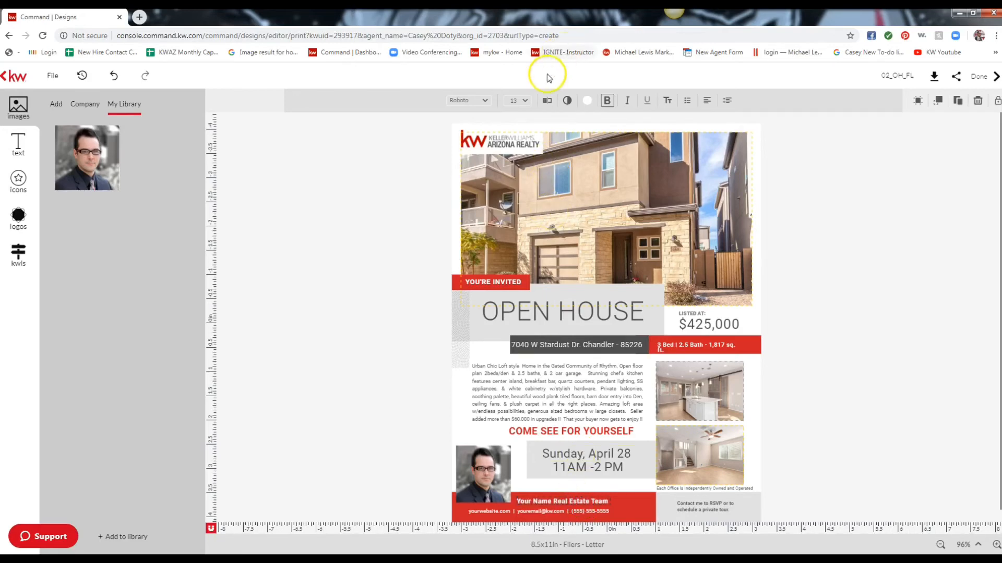
{"action": "left_click", "coordinate": [547, 100]}
{"action": "left_click_drag", "start_coordinate": [375, 125], "coordinate": [48, 45]}
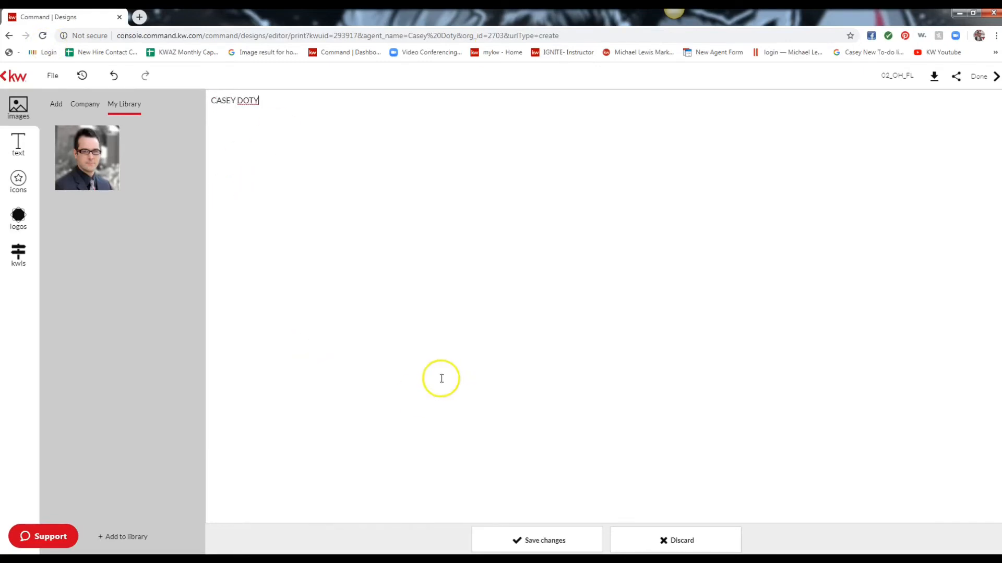
{"action": "left_click", "coordinate": [503, 537]}
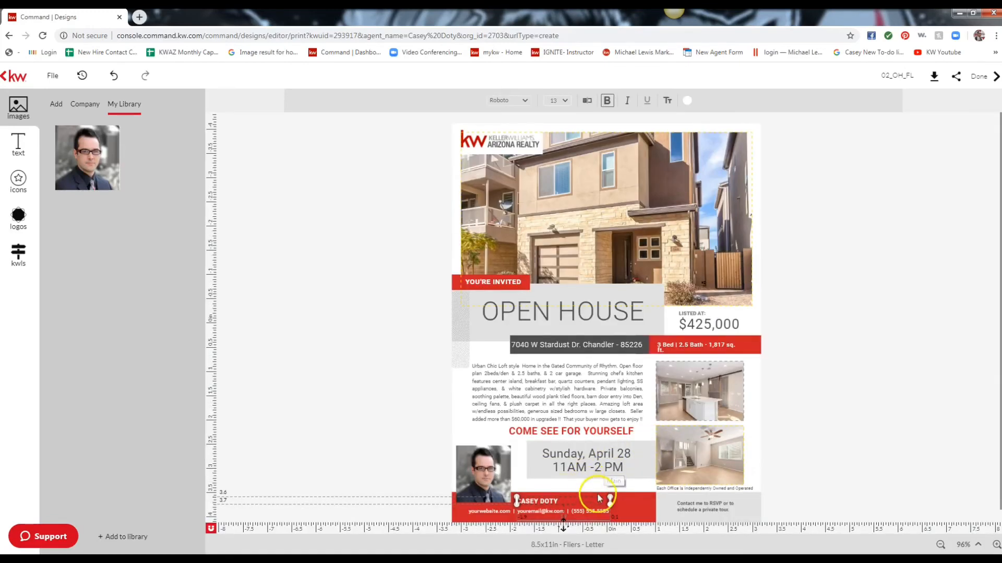
{"action": "left_click_drag", "start_coordinate": [606, 497], "coordinate": [687, 476]}
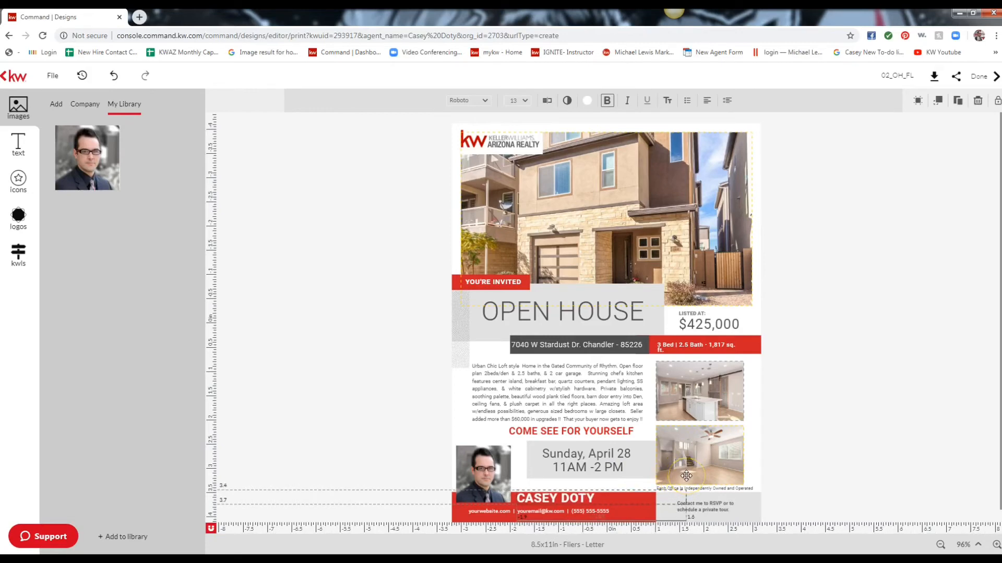
{"action": "left_click", "coordinate": [500, 512]}
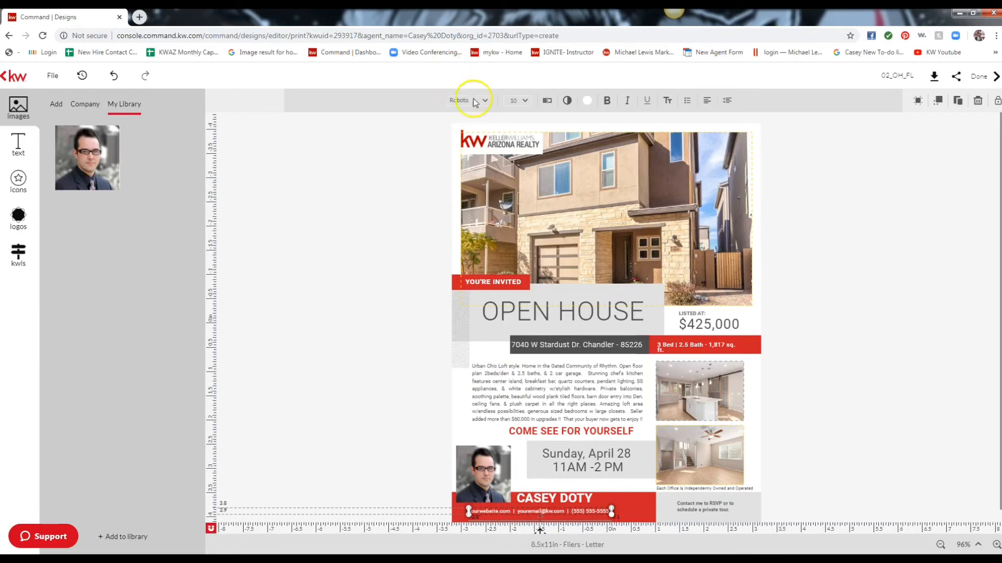
Replace yourwebsite.com with Scottsdalekw.com and the e-mail placeholder with the agent's e-mail name.
{"action": "left_click", "coordinate": [546, 100]}
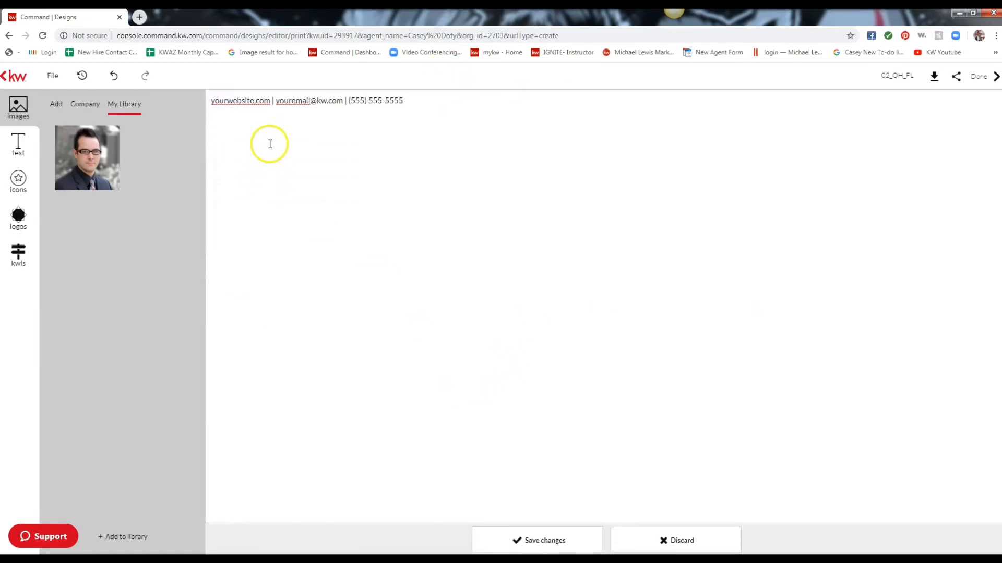
{"action": "left_click_drag", "start_coordinate": [270, 101], "coordinate": [195, 99]}
{"action": "type", "text": "Scottsdal"}
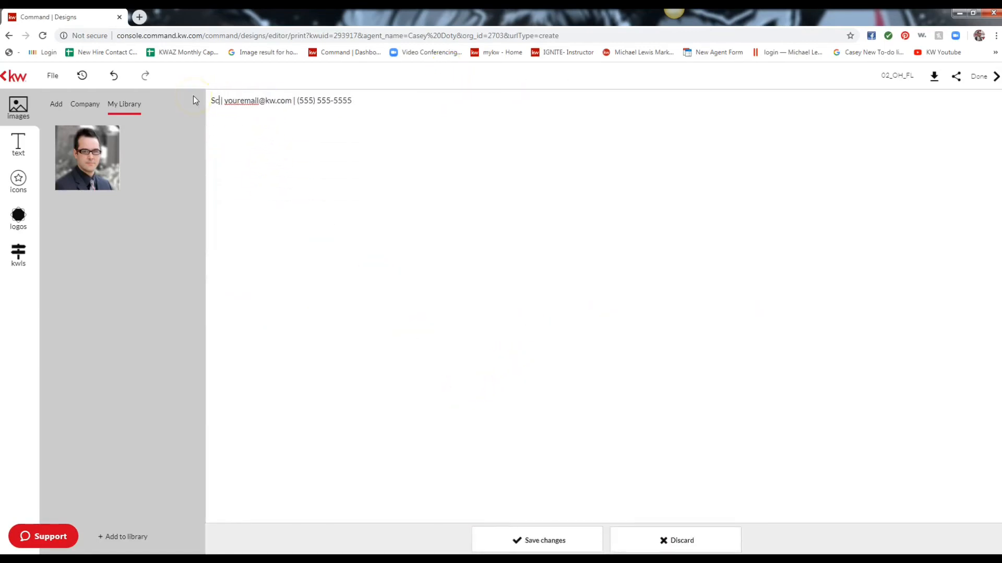
{"action": "type", "text": "ekw.com"}
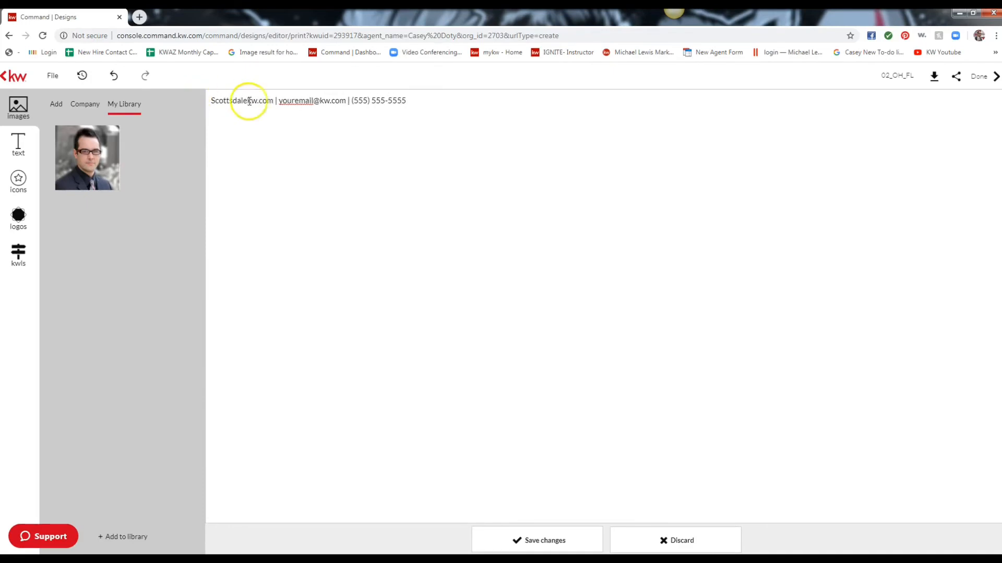
{"action": "left_click_drag", "start_coordinate": [313, 101], "coordinate": [280, 103]}
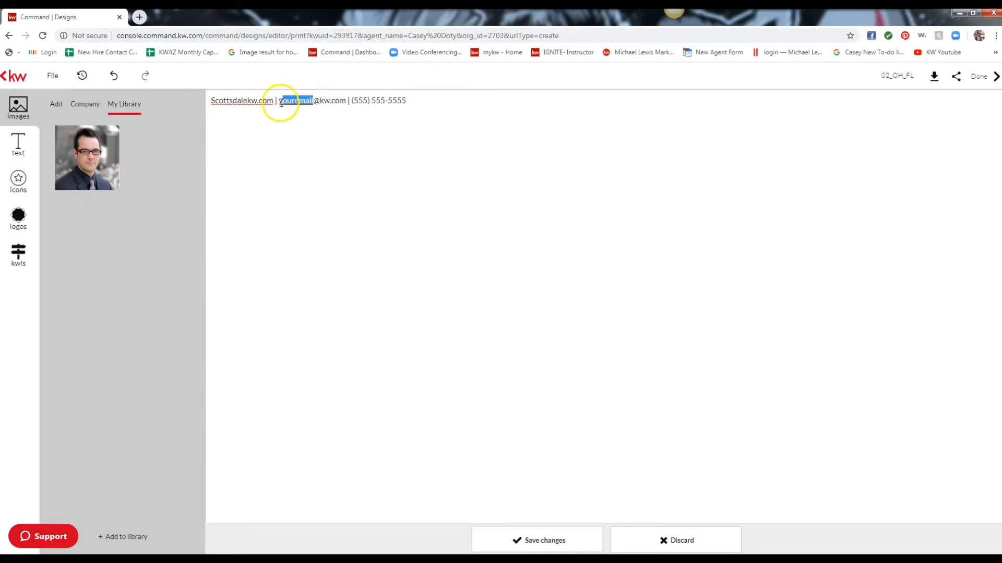
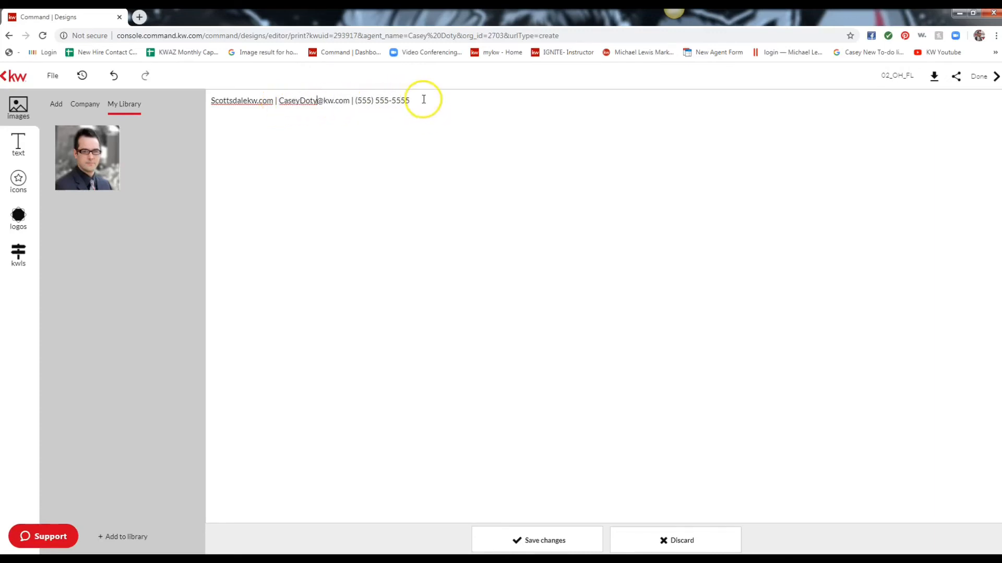
Enter the agent's phone number in place of the placeholder and save the contact line.
{"action": "left_click_drag", "start_coordinate": [422, 100], "coordinate": [357, 105]}
{"action": "type", "text": "480"}
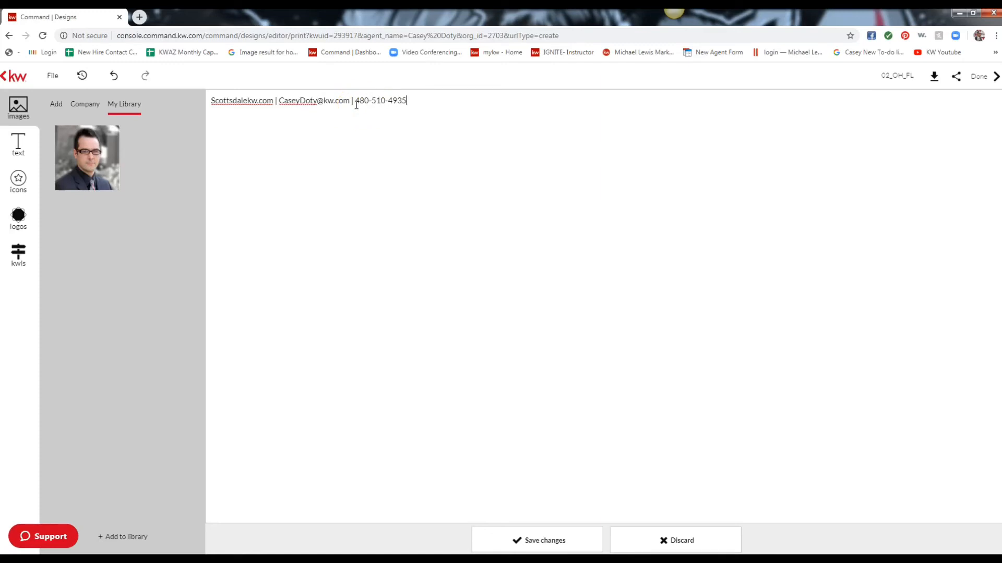
{"action": "left_click", "coordinate": [420, 102]}
{"action": "left_click_drag", "start_coordinate": [419, 102], "coordinate": [360, 100]}
{"action": "left_click", "coordinate": [534, 539]}
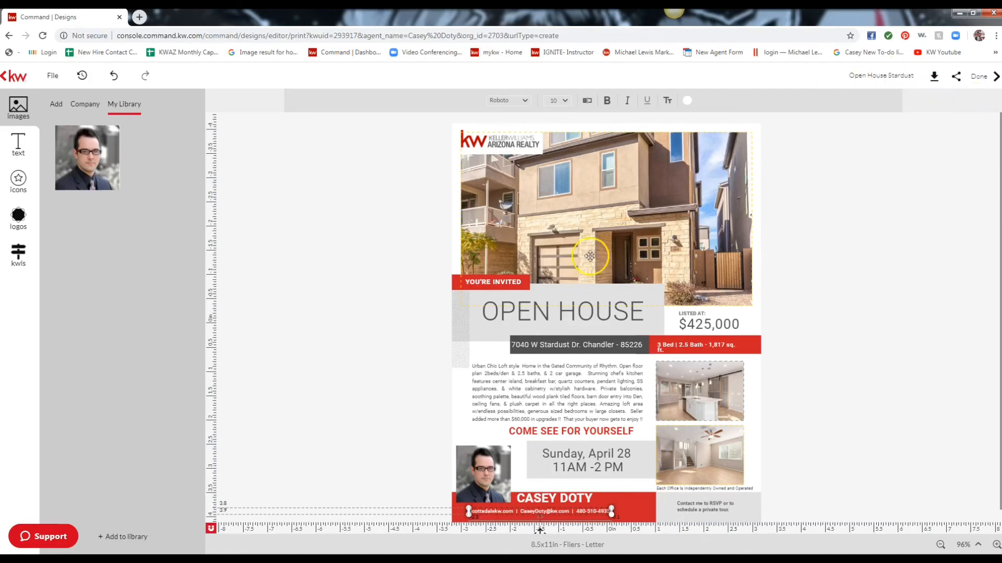
Save the flyer, download it as a JPEG, and exit the editor with Done.
{"action": "left_click", "coordinate": [52, 76]}
{"action": "left_click", "coordinate": [75, 97]}
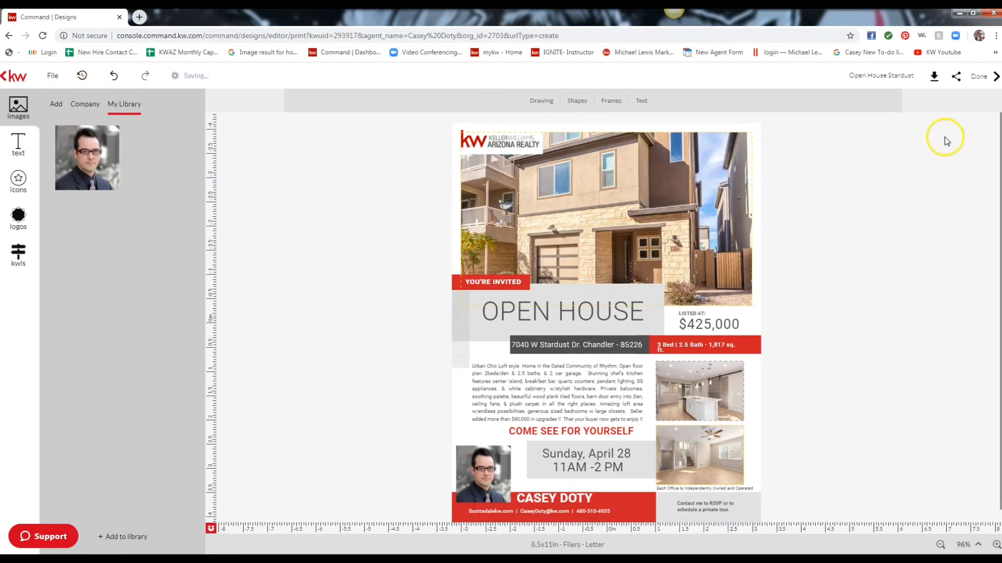
{"action": "left_click", "coordinate": [931, 78]}
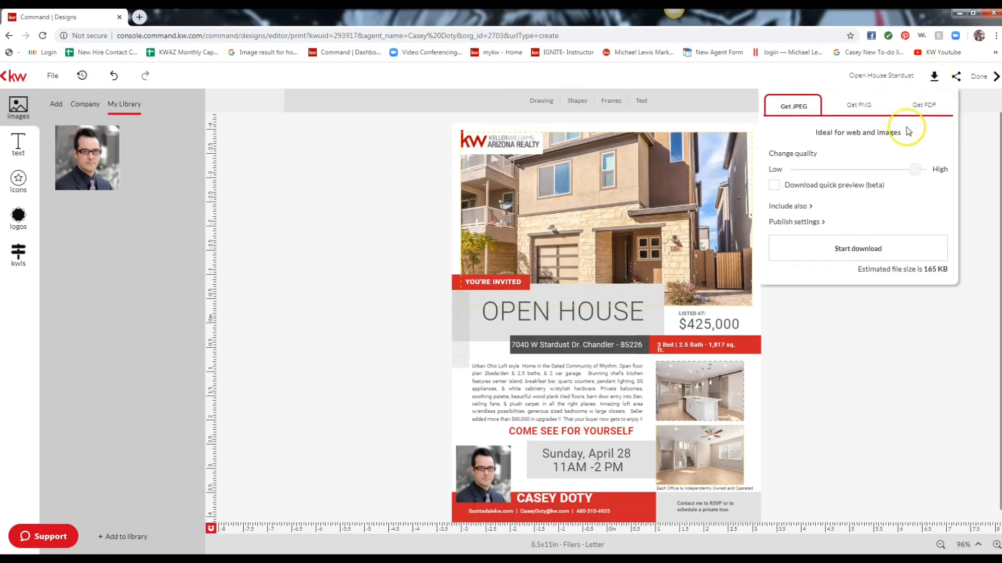
{"action": "left_click", "coordinate": [927, 109]}
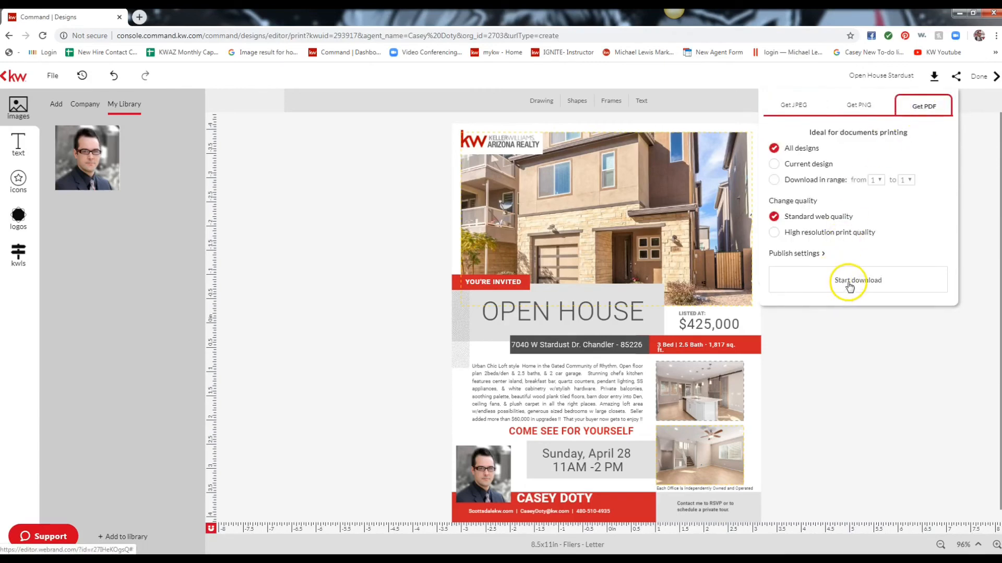
{"action": "left_click", "coordinate": [796, 113]}
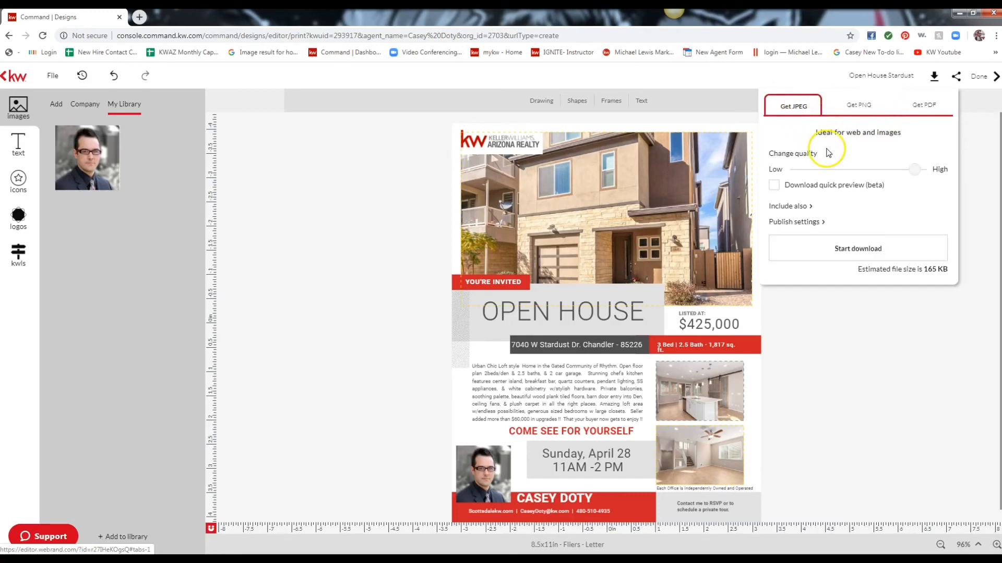
{"action": "left_click", "coordinate": [867, 251]}
{"action": "left_click", "coordinate": [987, 78]}
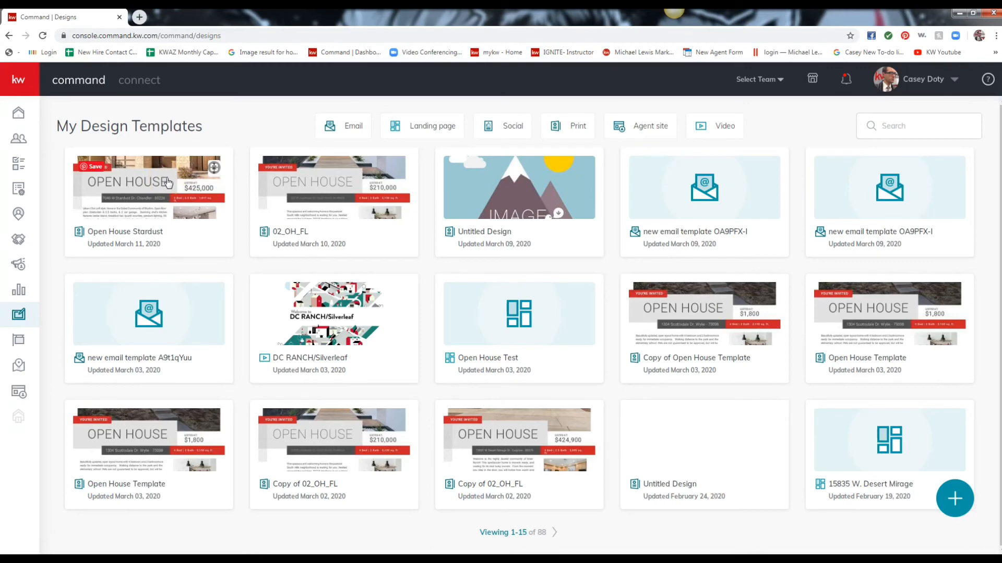
Copy the Open House Stardust design, rename the copy Appaloosa Dr, and open it.
{"action": "left_click", "coordinate": [214, 172]}
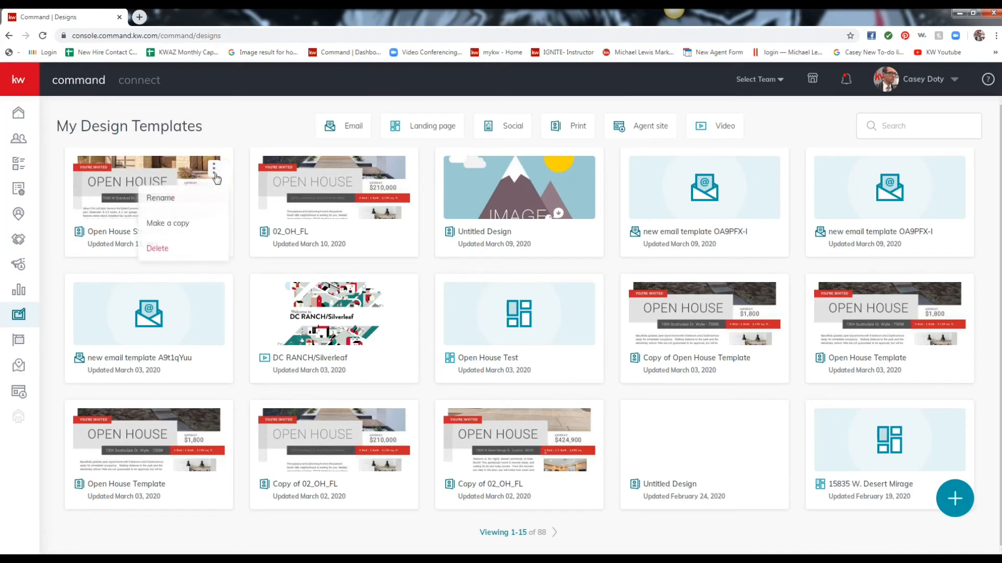
{"action": "left_click", "coordinate": [181, 226]}
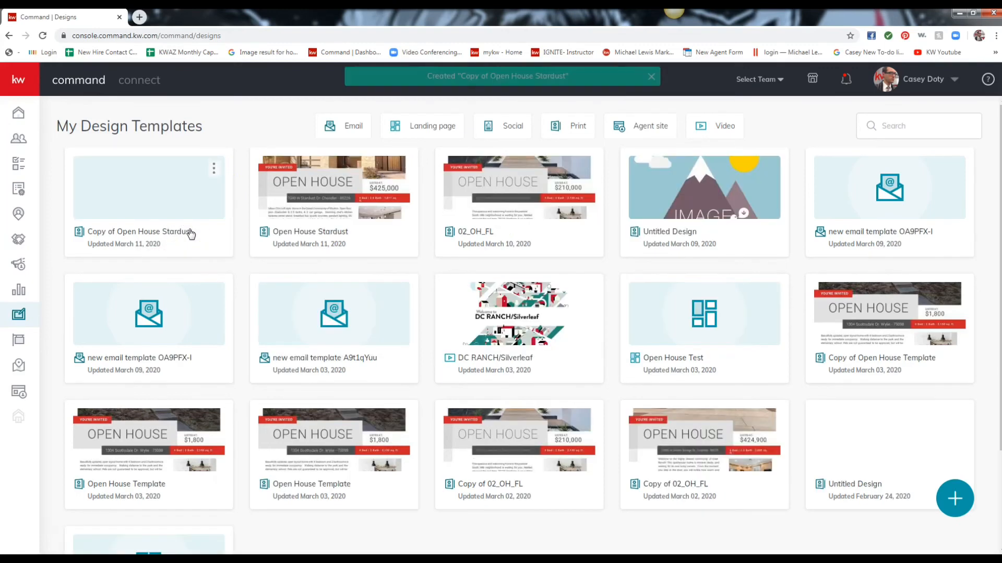
{"action": "left_click", "coordinate": [213, 168]}
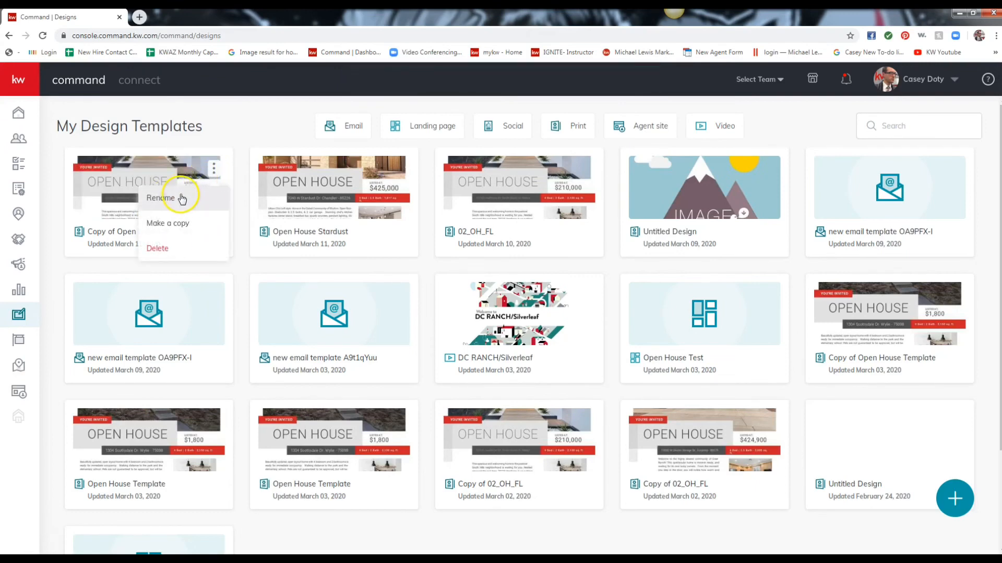
{"action": "left_click", "coordinate": [182, 199]}
{"action": "left_click_drag", "start_coordinate": [521, 293], "coordinate": [264, 305]}
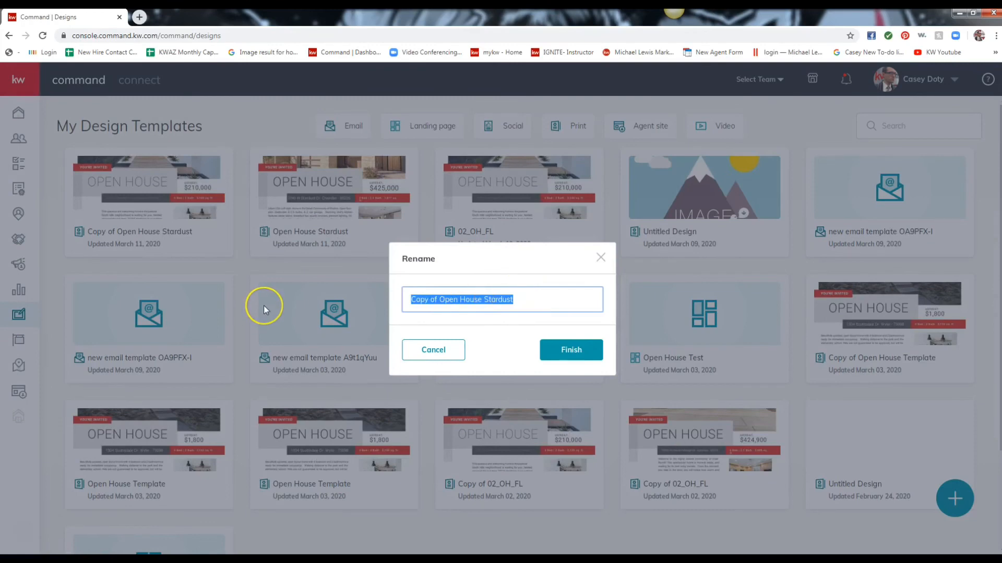
{"action": "type", "text": "Appaloosa Dr"}
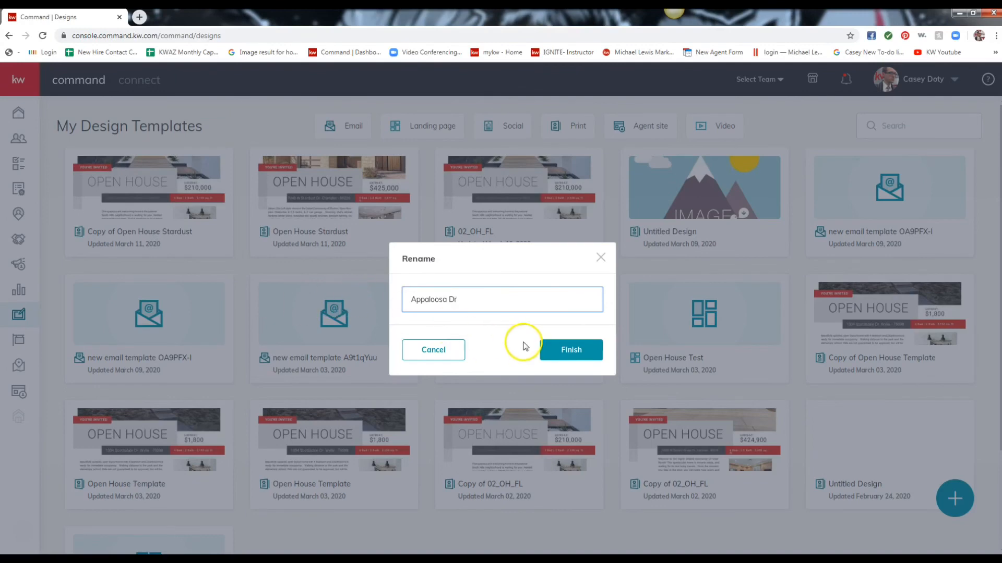
{"action": "left_click", "coordinate": [548, 346]}
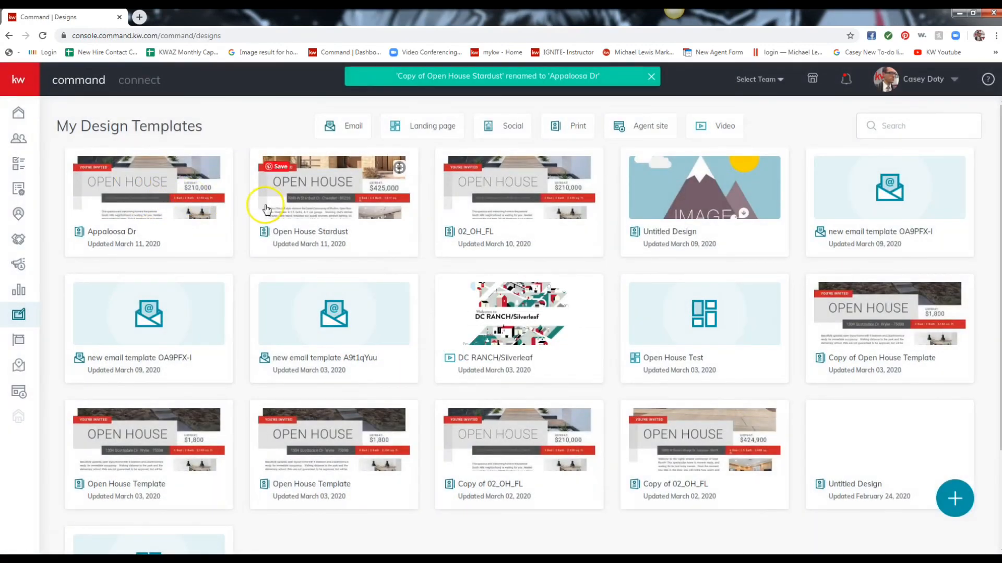
{"action": "left_click", "coordinate": [176, 200]}
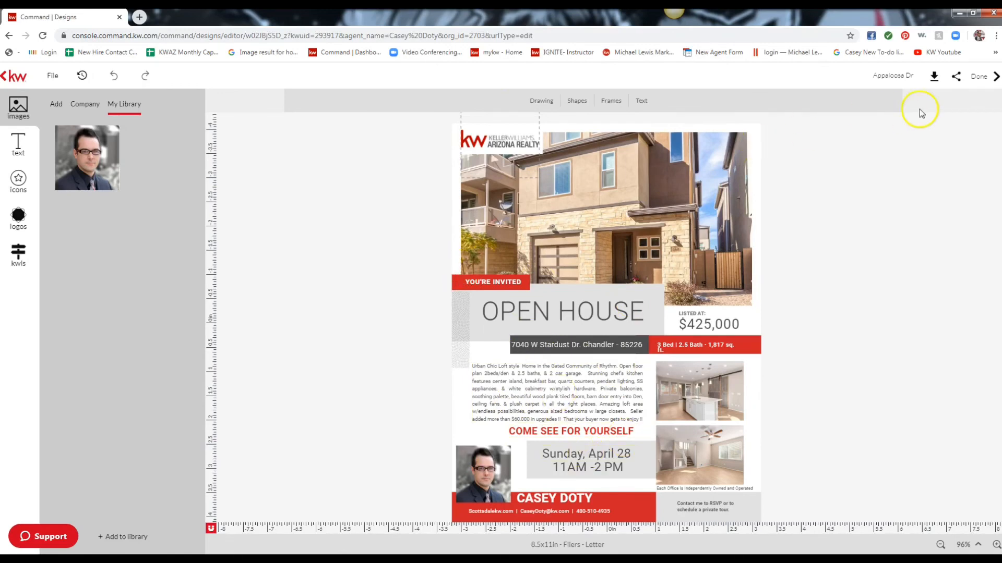
Leave the Appaloosa Dr design with Done to return to My Design Templates.
{"action": "left_click", "coordinate": [983, 81]}
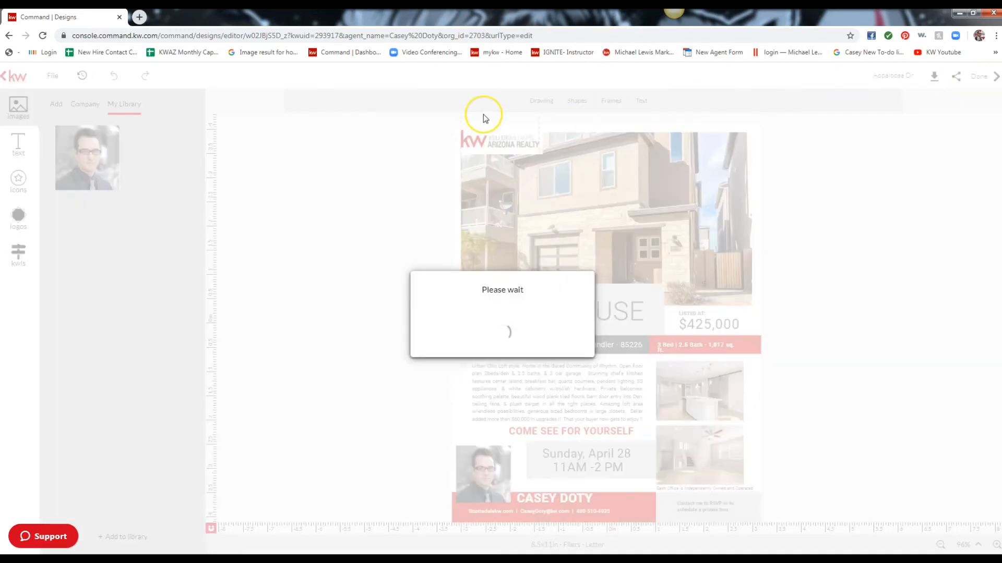